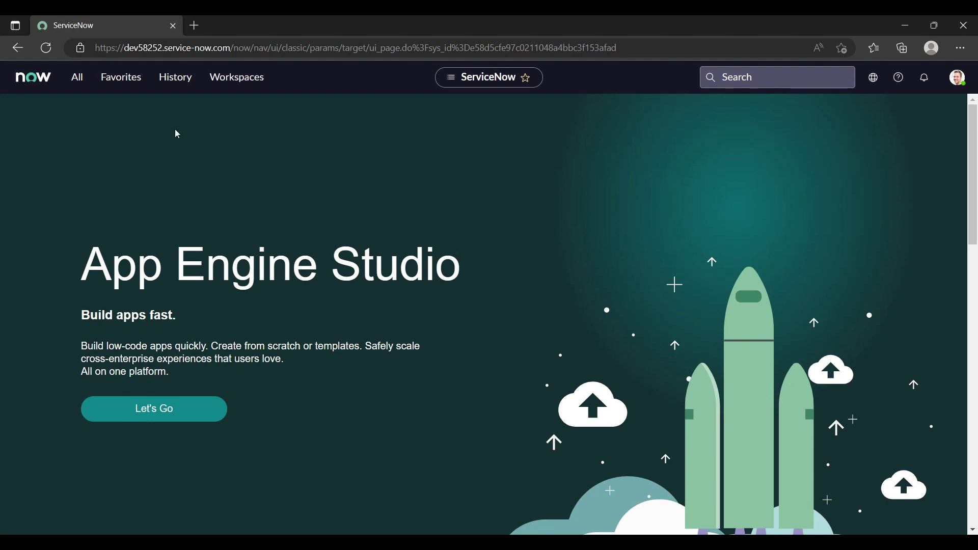
# - Filter the navigator for 'incident' and open Incident > All in a new browser tab
pyautogui.click(82, 89)
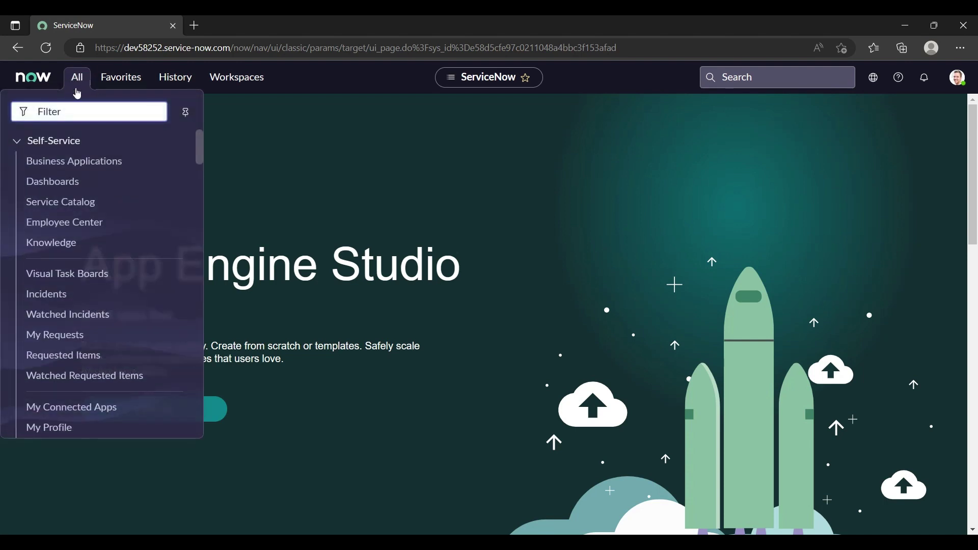
pyautogui.click(73, 112)
pyautogui.write('incident')
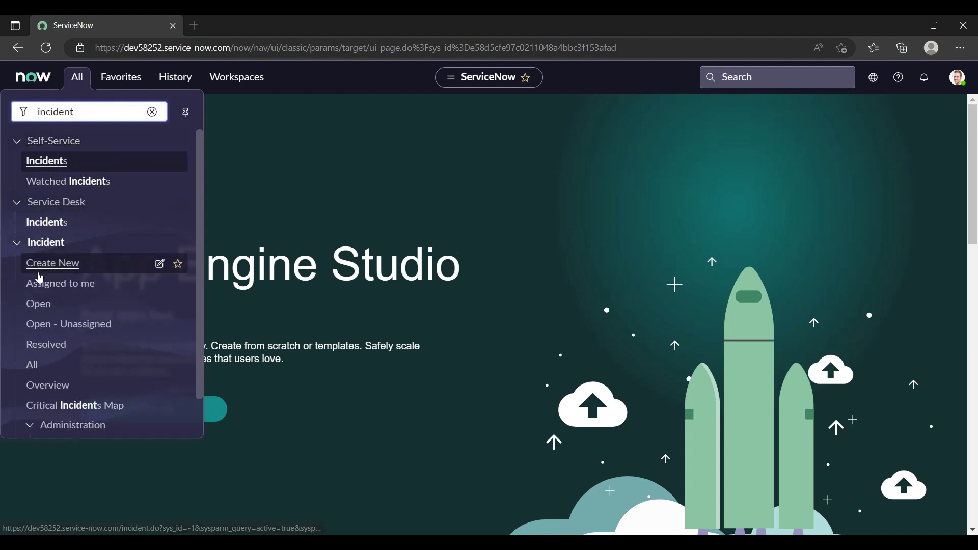
pyautogui.middleClick(34, 376)
pyautogui.click(244, 20)
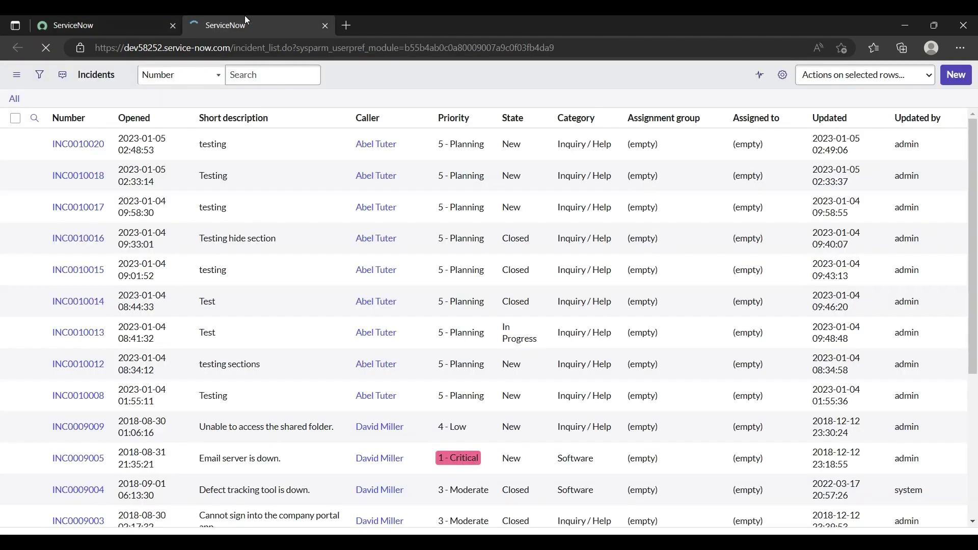
# - Create a new incident from the Incidents list and return to the INC0010022 form
pyautogui.click(956, 75)
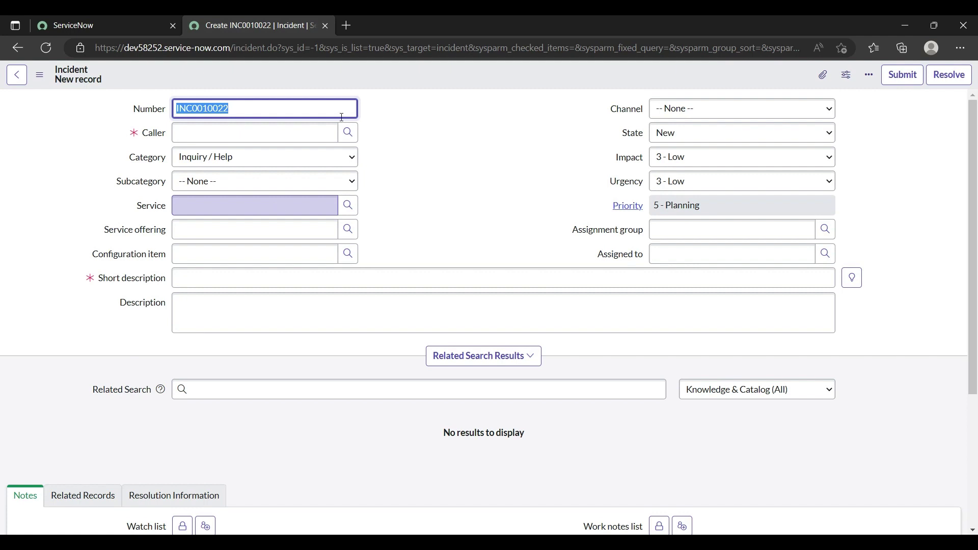
pyautogui.click(121, 17)
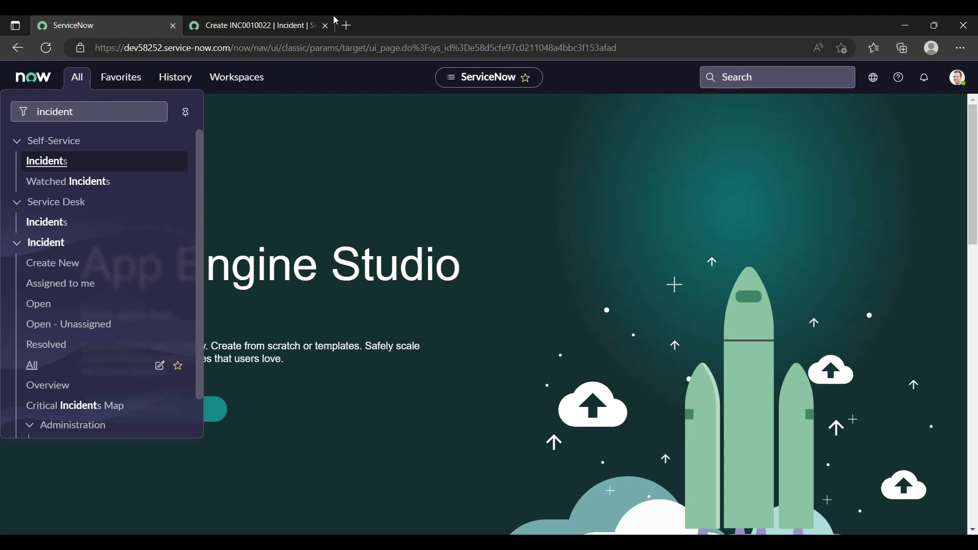
pyautogui.click(276, 16)
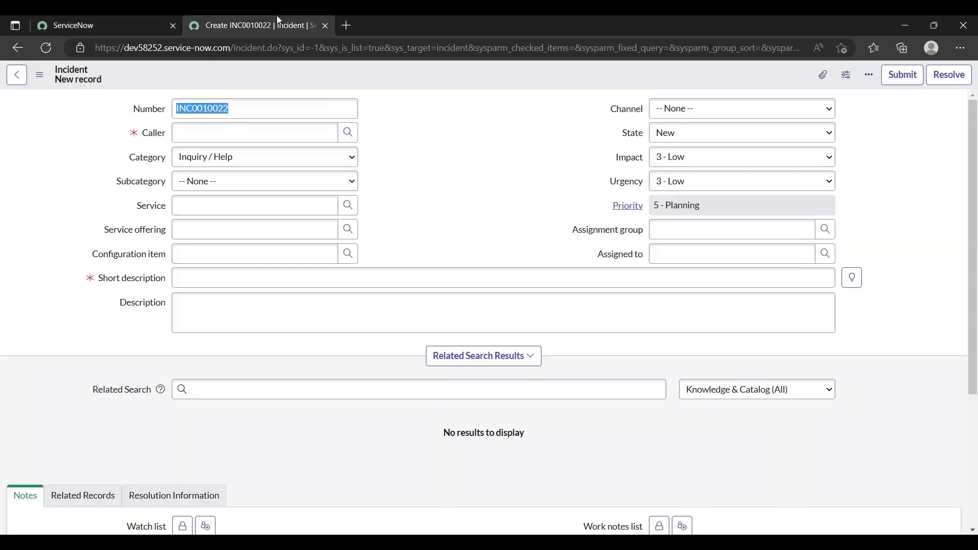
pyautogui.click(347, 133)
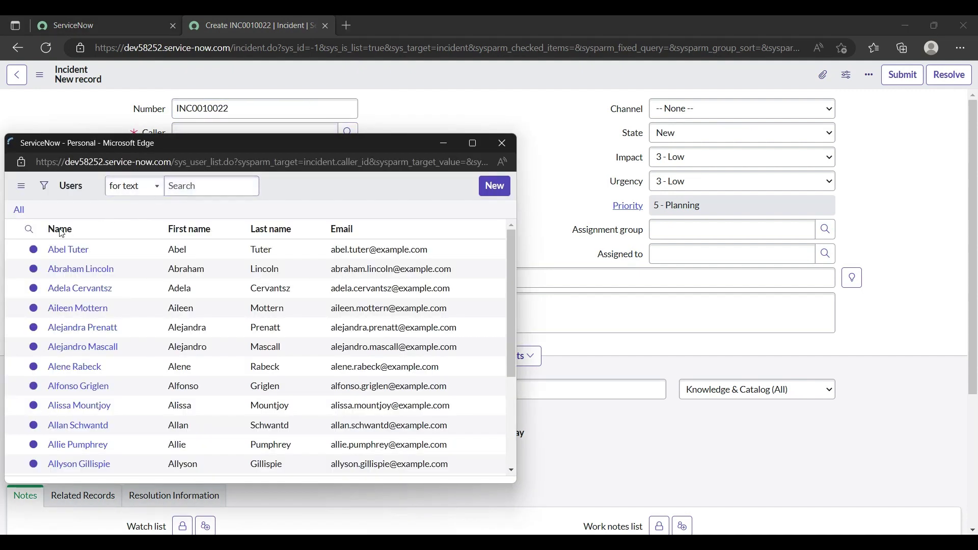
# - Set the caller to System Administrator, found with a wildcard name search in the users list
pyautogui.click(69, 252)
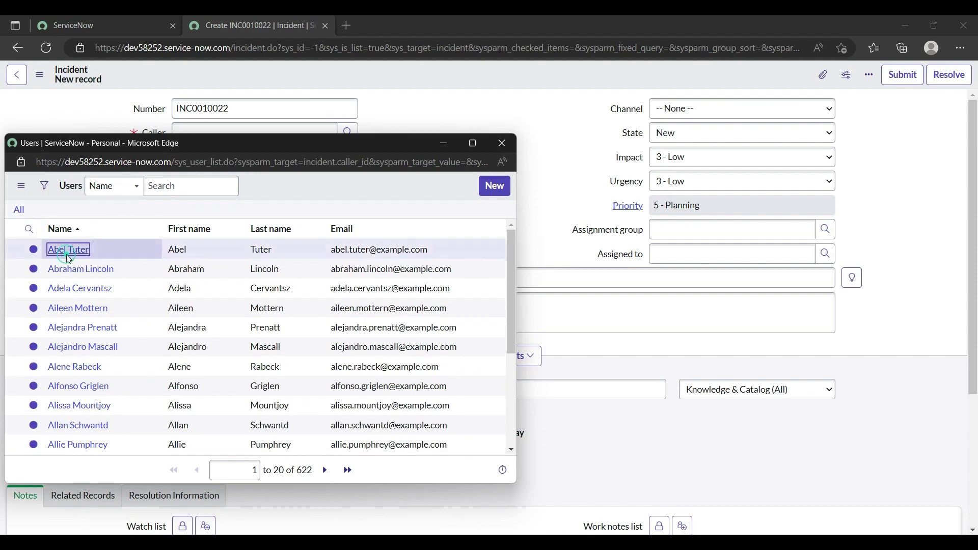
pyautogui.click(357, 131)
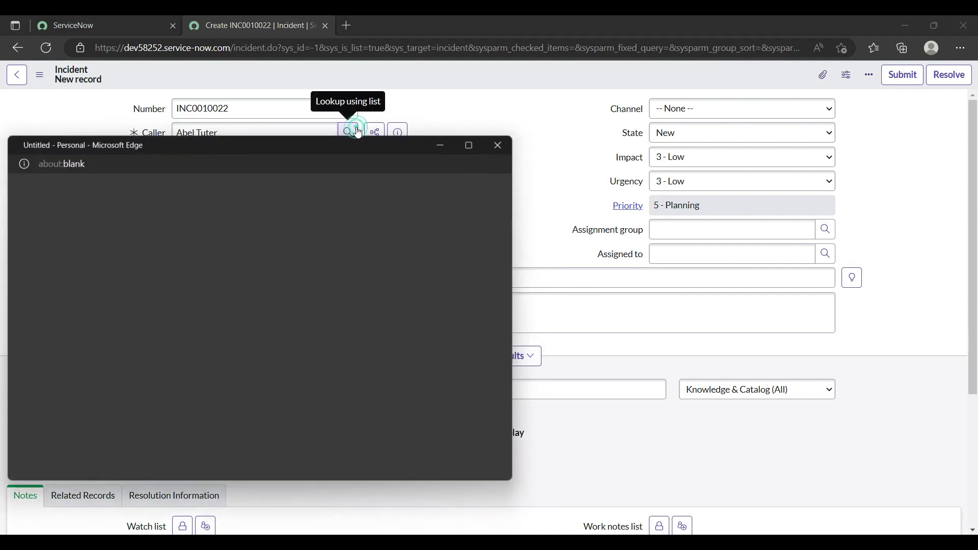
pyautogui.click(30, 231)
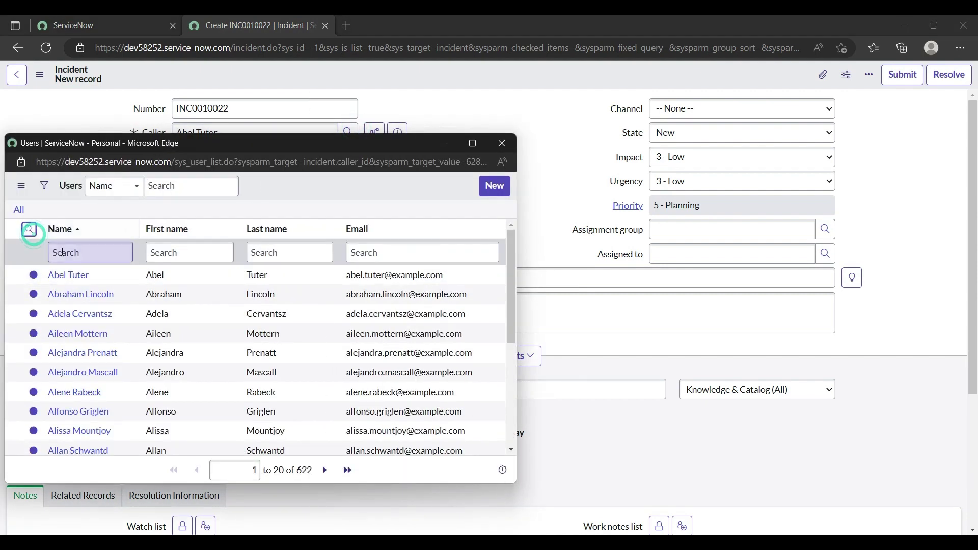
pyautogui.write('Sysy')
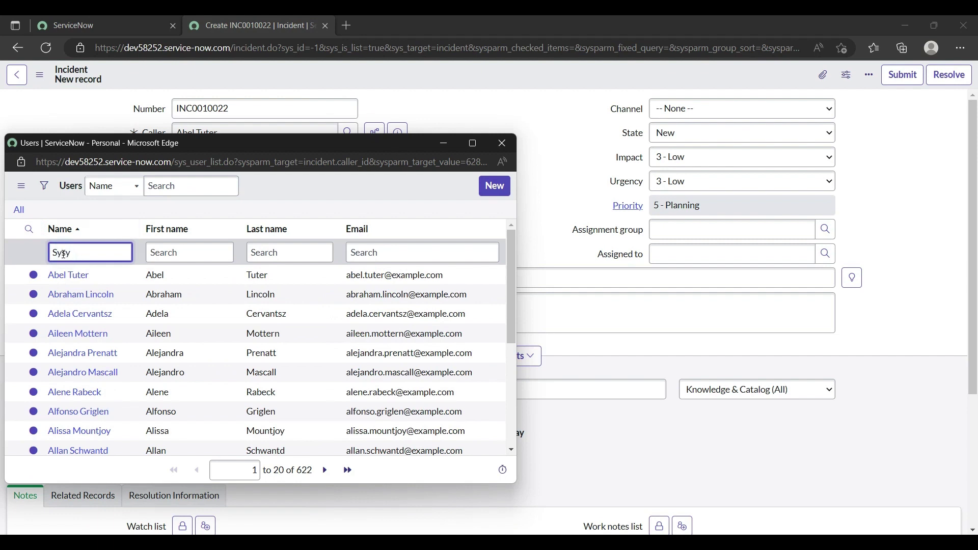
pyautogui.press('BackSpace')
pyautogui.write('tem')
pyautogui.click(54, 253)
pyautogui.write('*')
pyautogui.press('Return')
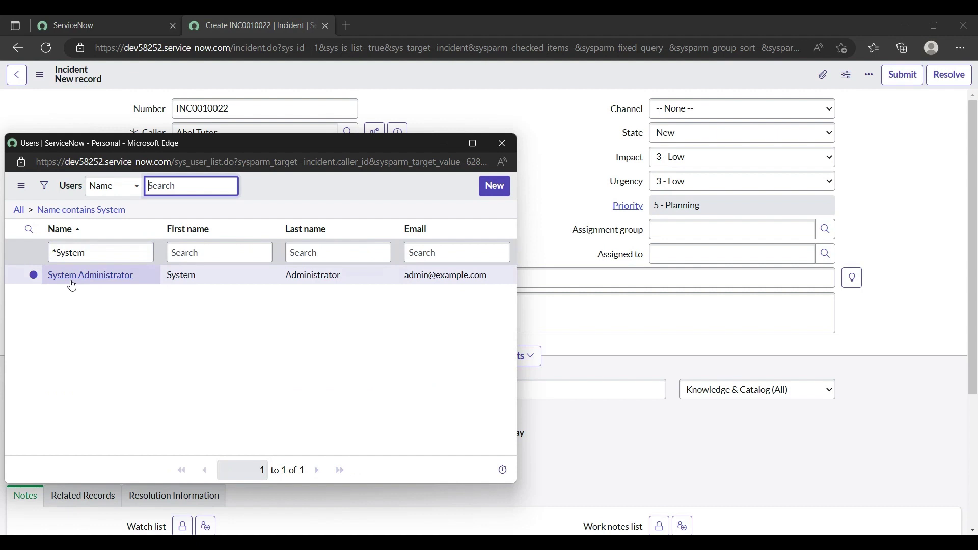
pyautogui.click(107, 277)
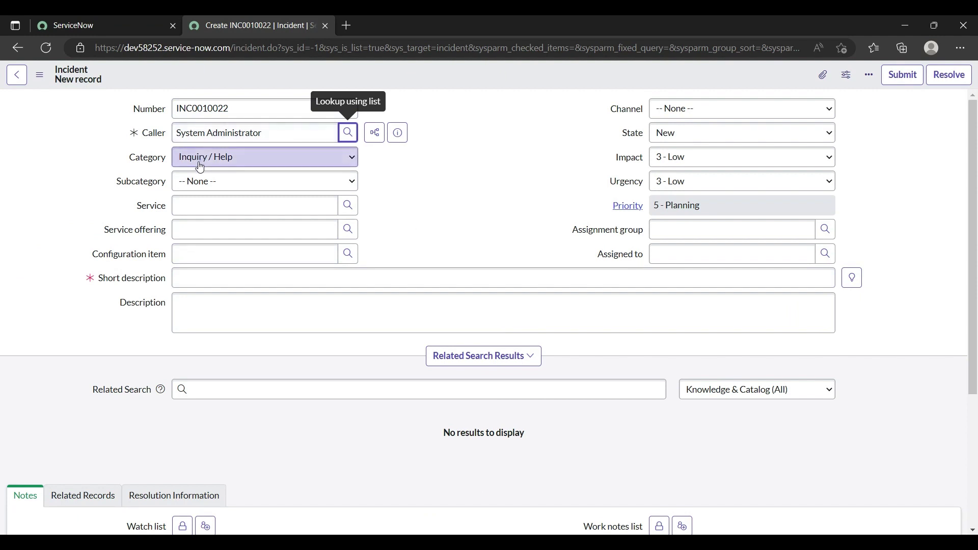
# - Choose Database as the category and Oracle as the subcategory
pyautogui.click(219, 167)
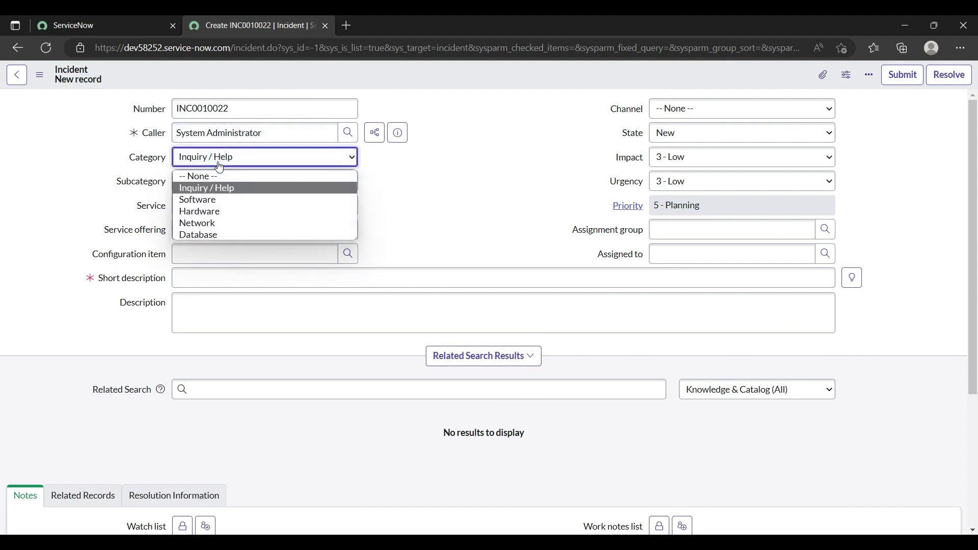
pyautogui.click(201, 234)
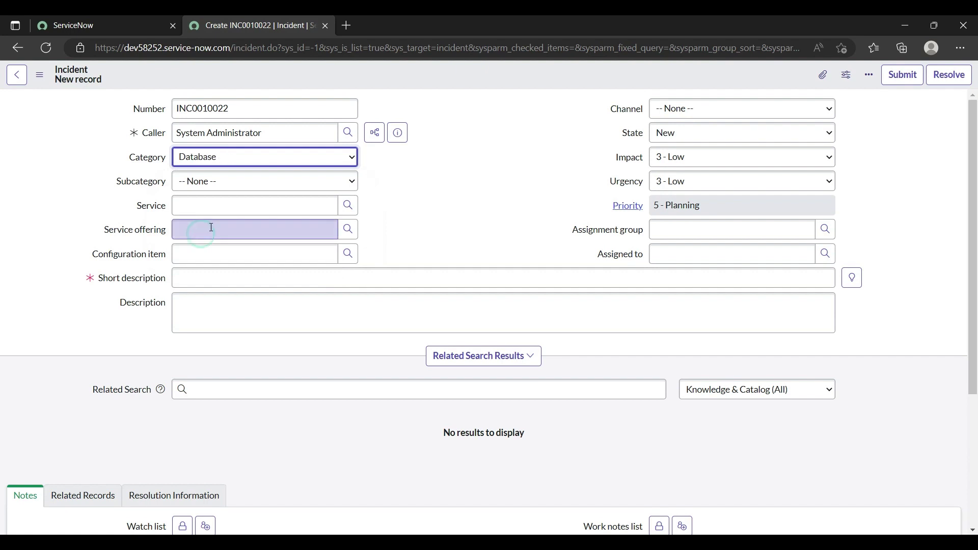
pyautogui.click(240, 184)
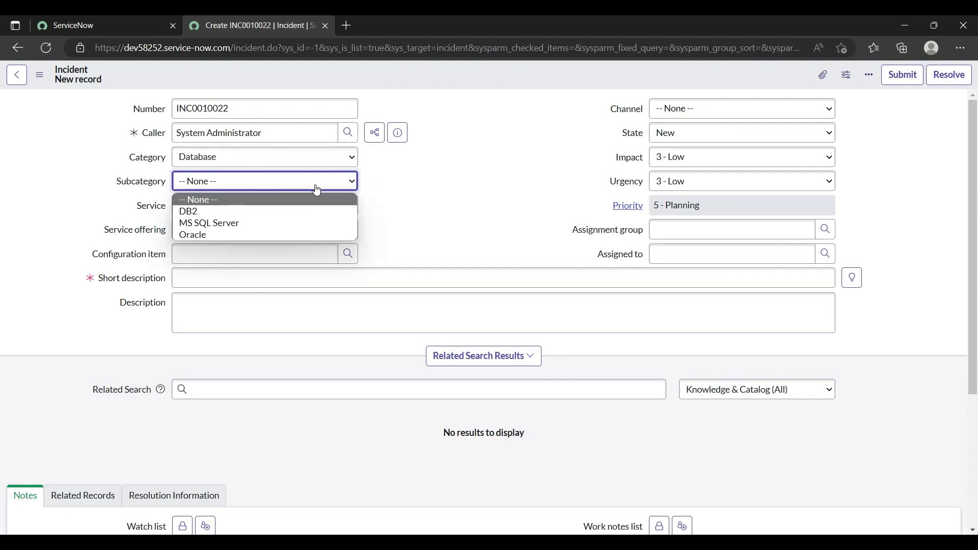
pyautogui.click(205, 236)
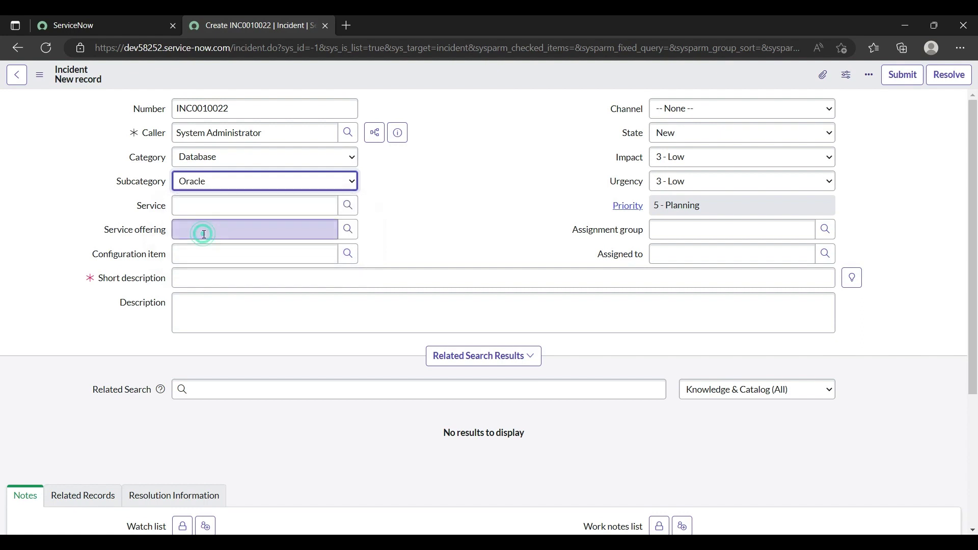
# - Pick IT Services from the services lookup as the incident's Service
pyautogui.click(349, 206)
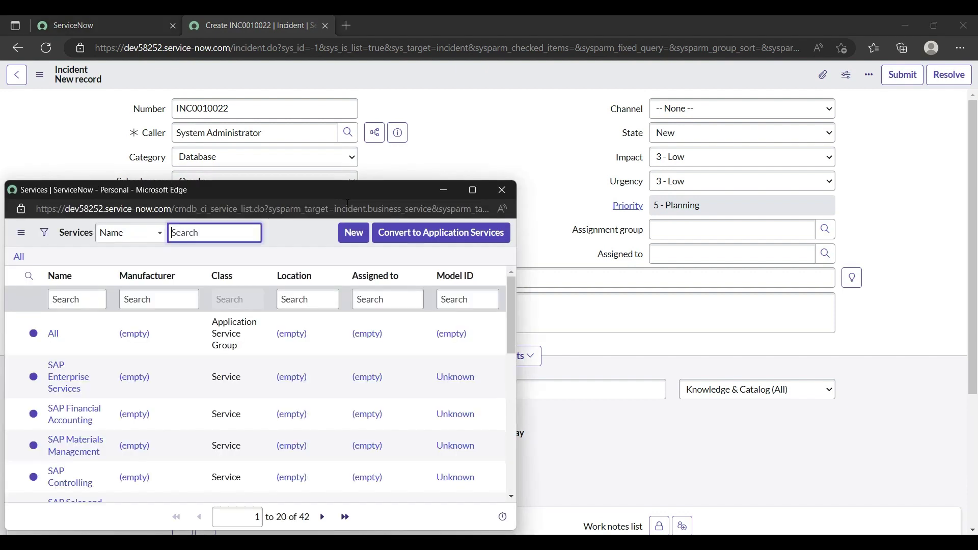
pyautogui.scroll(-2, 71, 414)
pyautogui.scroll(-6, 72, 414)
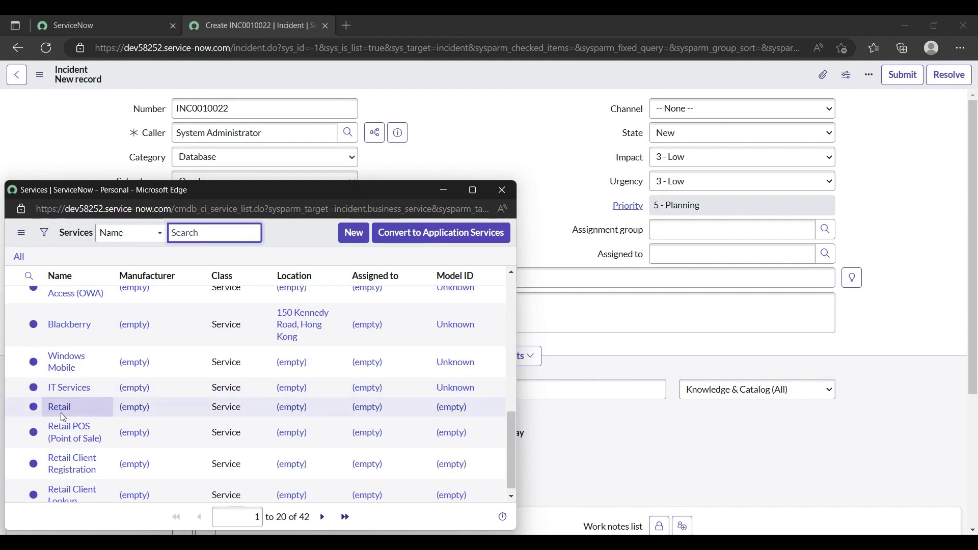
pyautogui.click(64, 389)
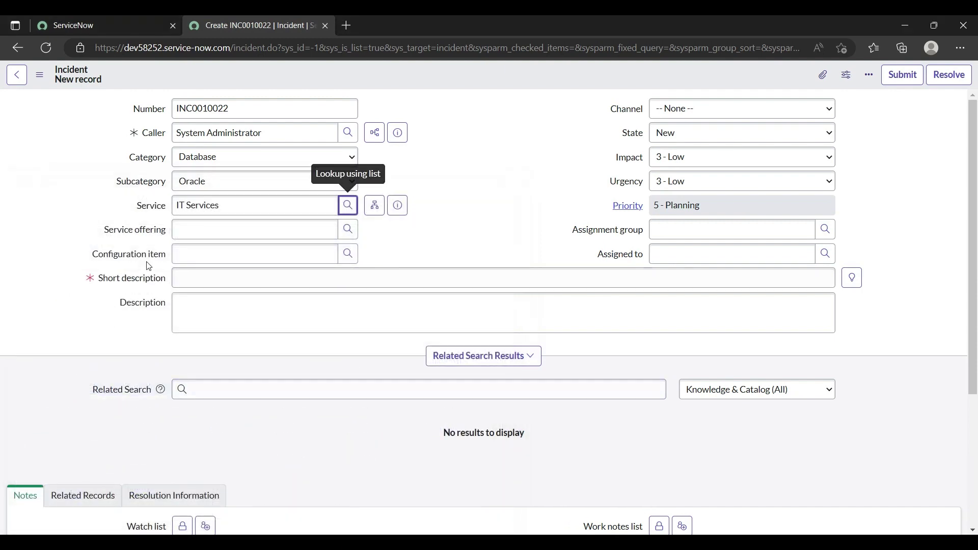
# - Pick .NET Framework from the lookup as the Configuration item
pyautogui.click(343, 260)
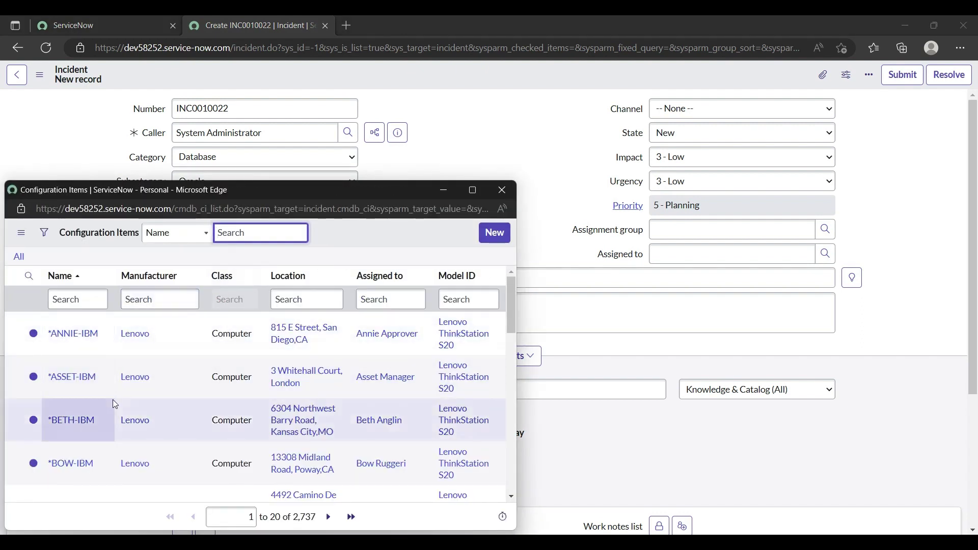
pyautogui.scroll(-1, 113, 401)
pyautogui.scroll(-10, 115, 404)
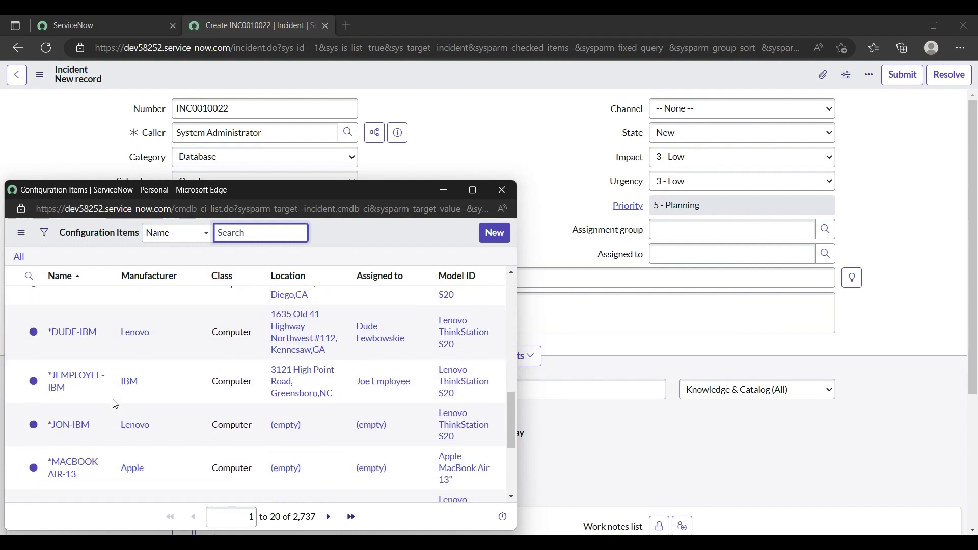
pyautogui.scroll(-1, 116, 404)
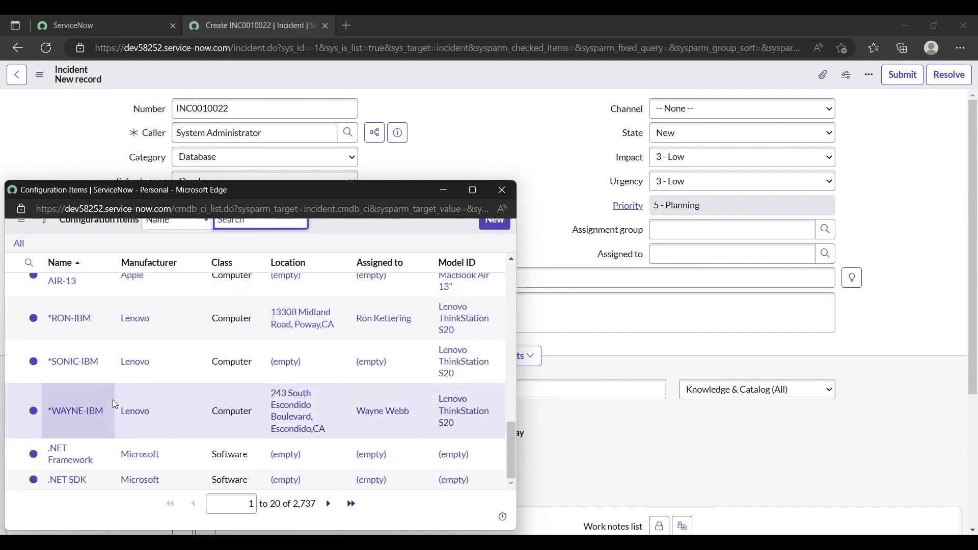
pyautogui.click(65, 469)
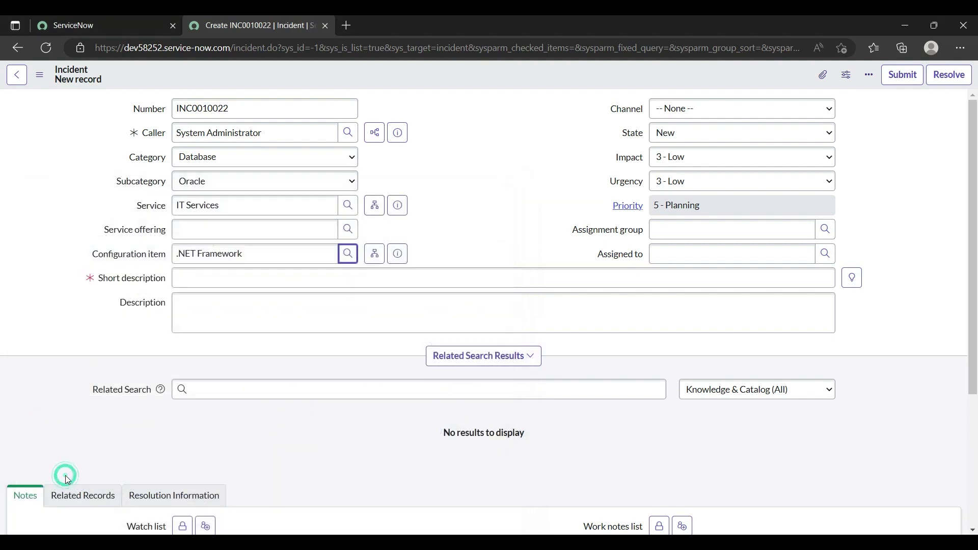
# - Enter 'Testing' as the incident's short description
pyautogui.click(233, 282)
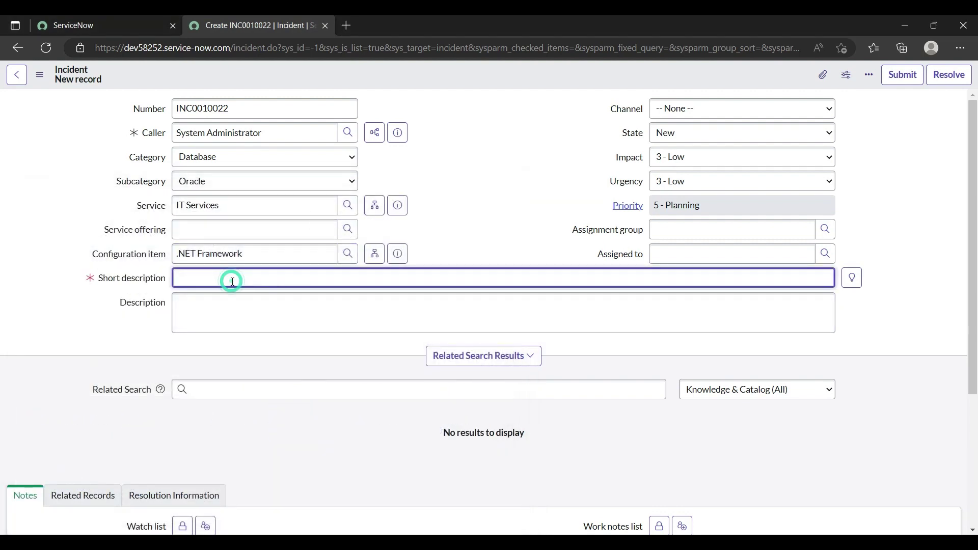
pyautogui.write('Testing')
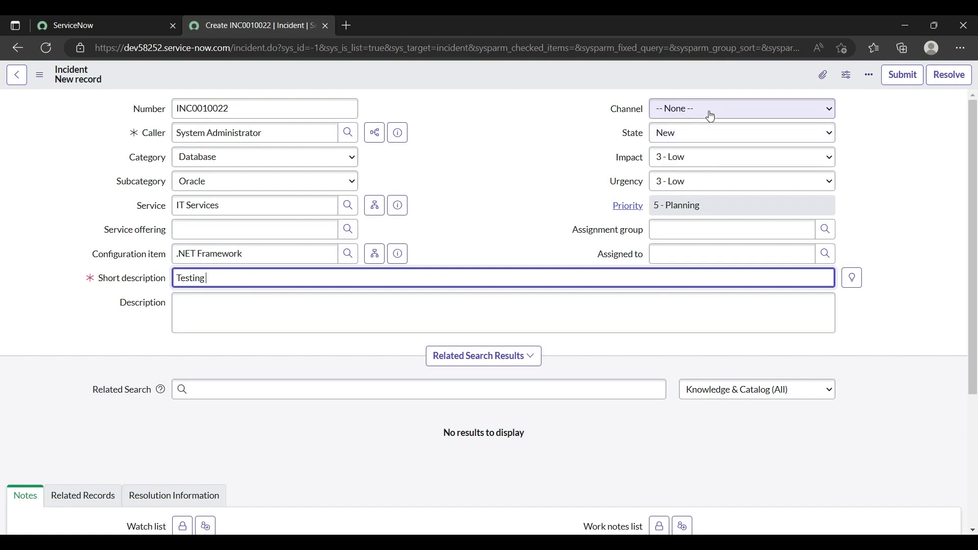
pyautogui.click(691, 137)
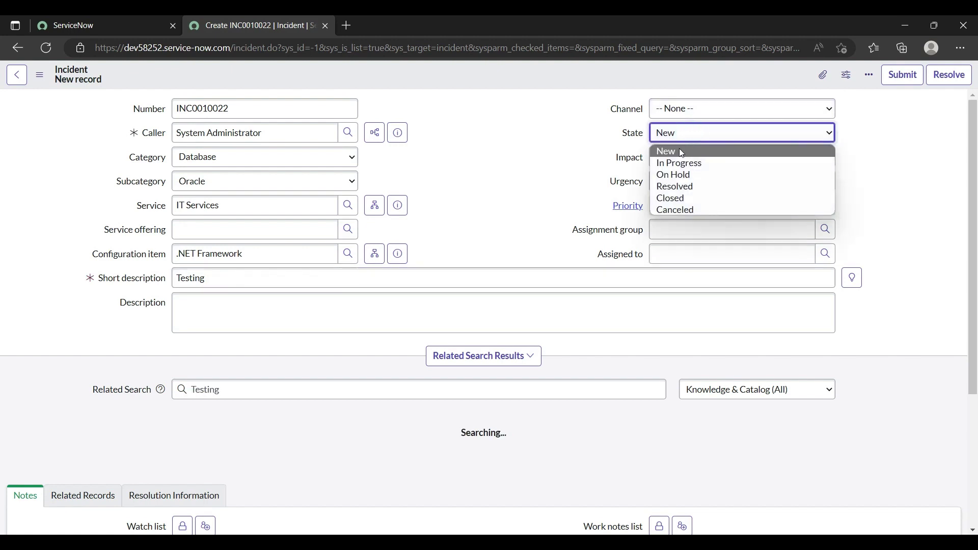
pyautogui.click(679, 150)
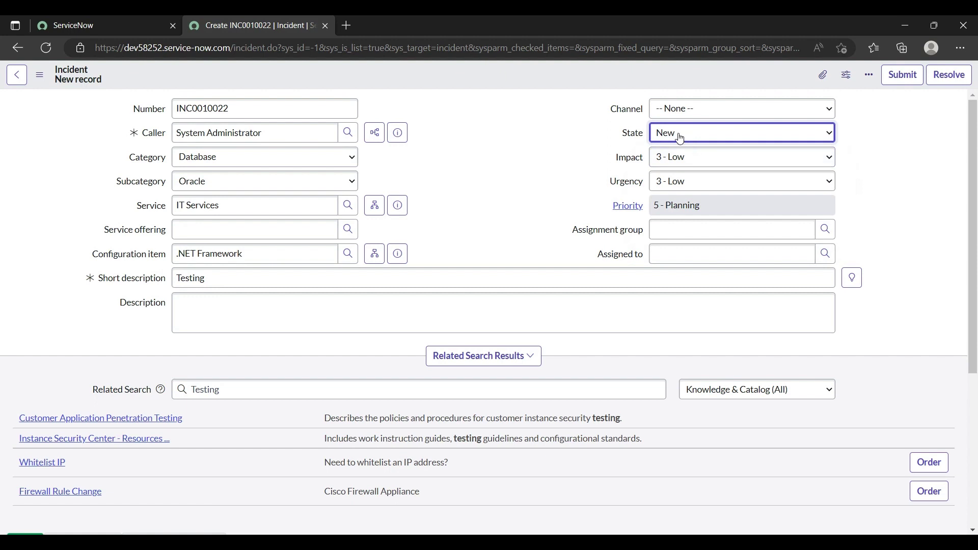
pyautogui.click(682, 137)
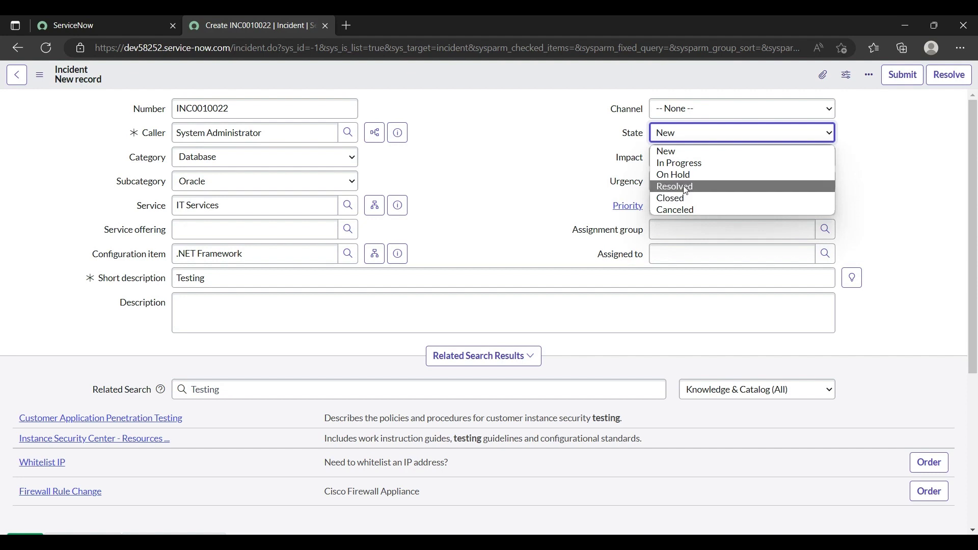
# - Leave State at New and set the Channel to Phone
pyautogui.click(578, 208)
pyautogui.click(578, 209)
pyautogui.click(691, 108)
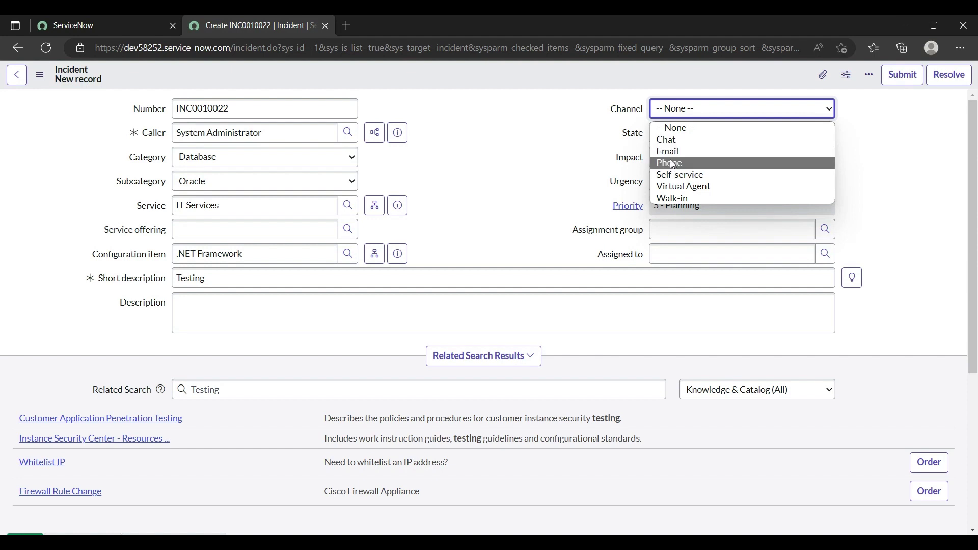
pyautogui.click(669, 167)
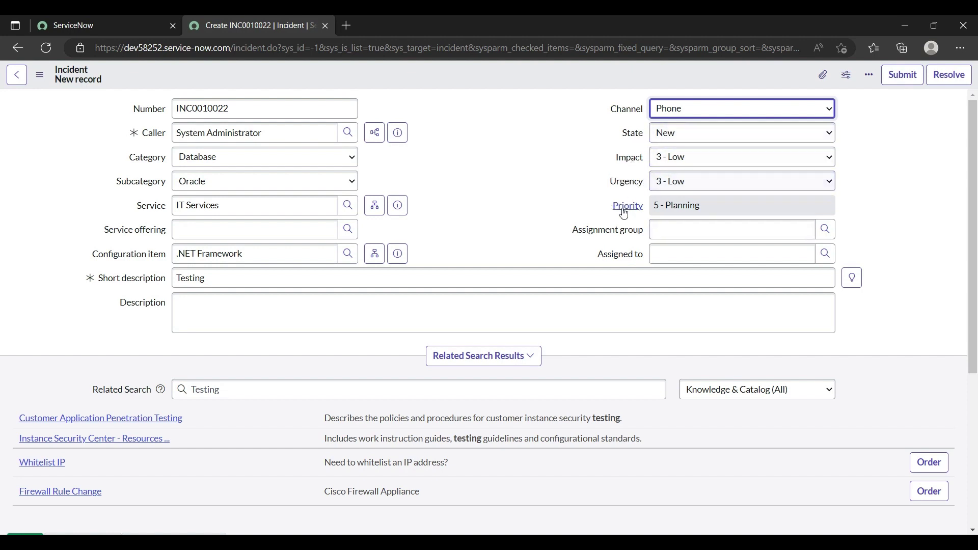
pyautogui.click(687, 167)
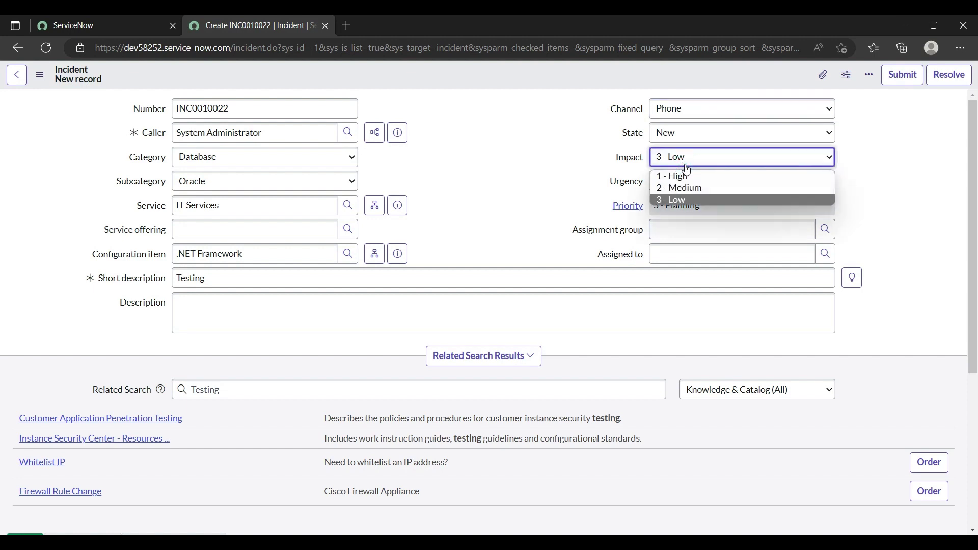
pyautogui.click(597, 210)
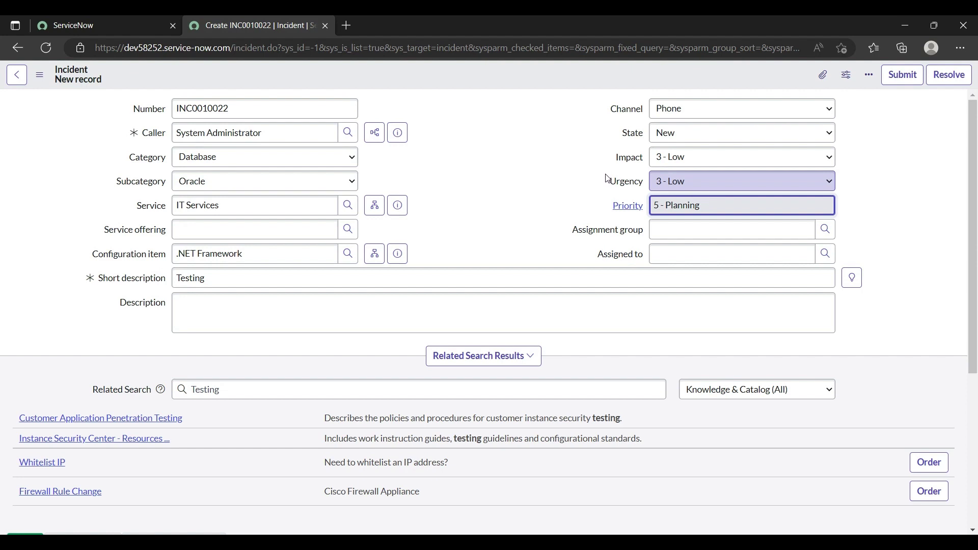
pyautogui.moveTo(635, 181)
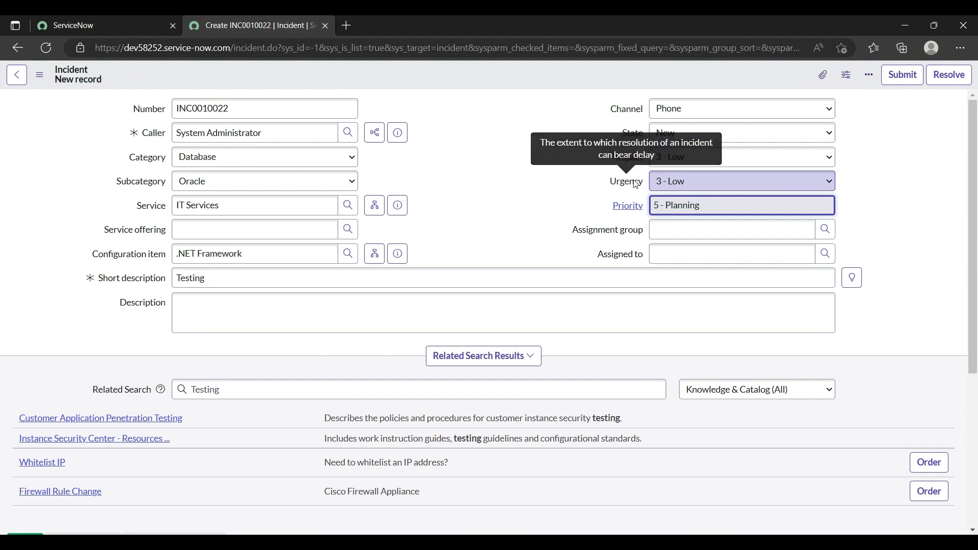
pyautogui.click(659, 184)
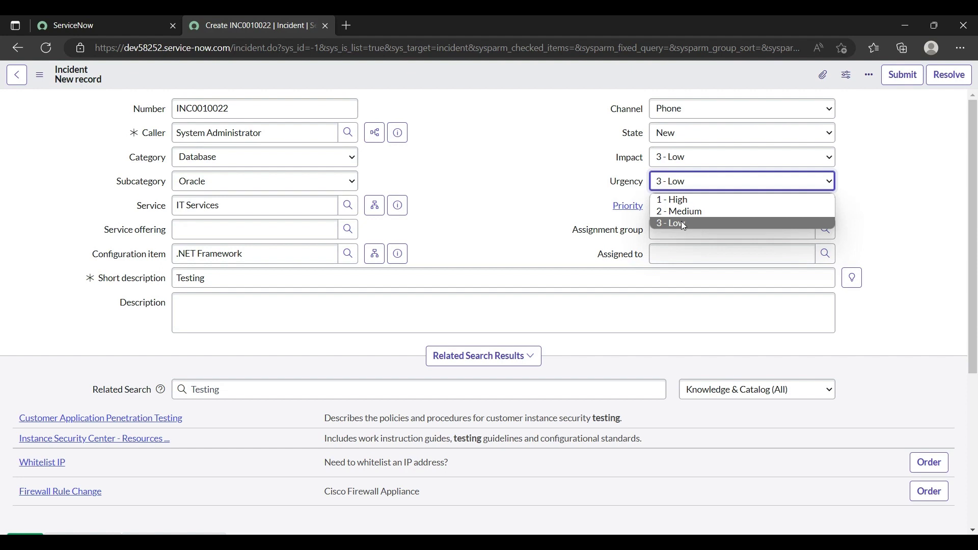
# - Keep Urgency closed, then set Impact 1 - High and Urgency 2 - Medium so Priority becomes 2 - High
pyautogui.click(588, 203)
pyautogui.press('Tab')
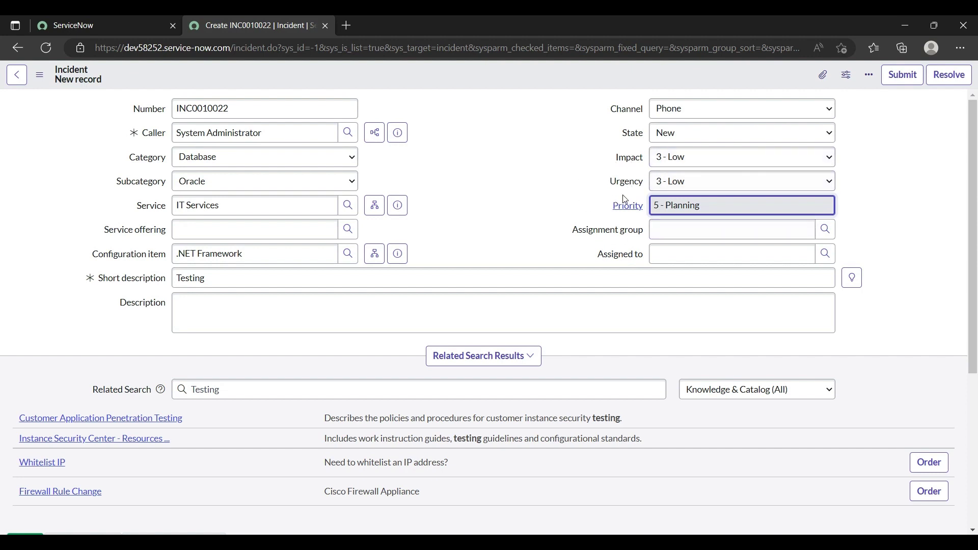
pyautogui.click(667, 159)
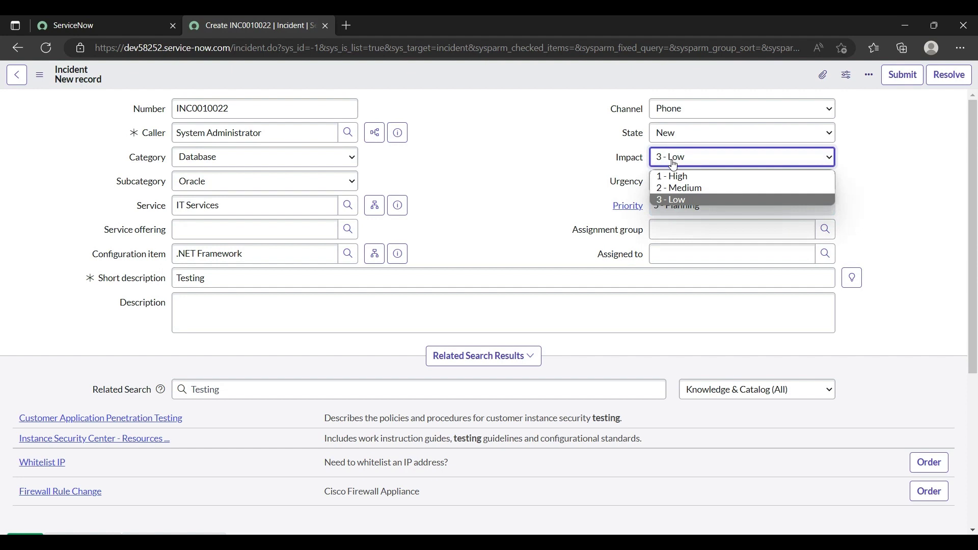
pyautogui.click(669, 176)
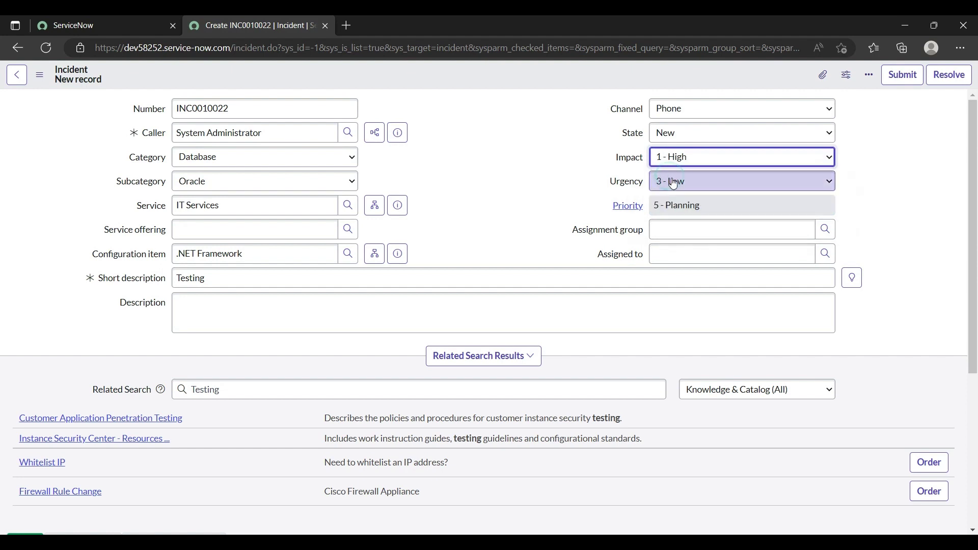
pyautogui.click(672, 179)
pyautogui.click(681, 211)
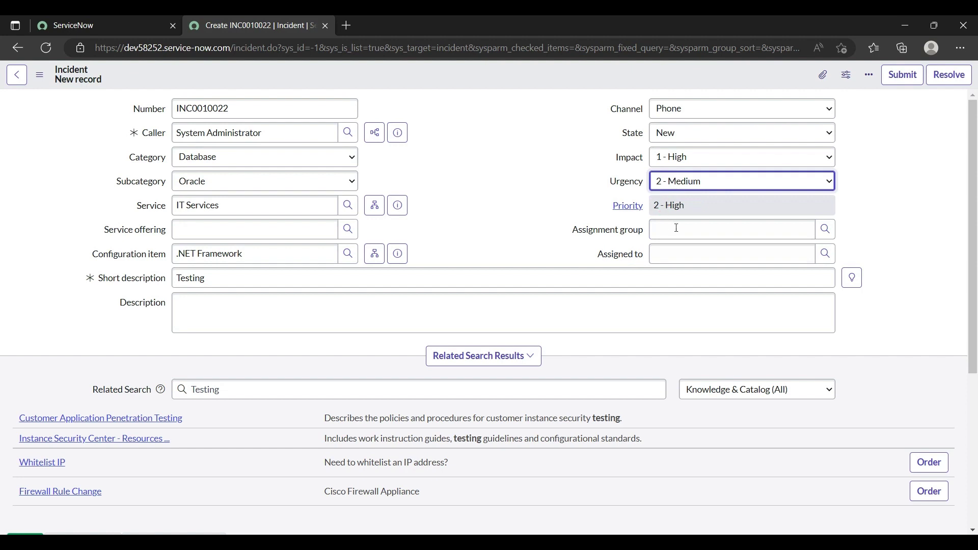
pyautogui.click(824, 231)
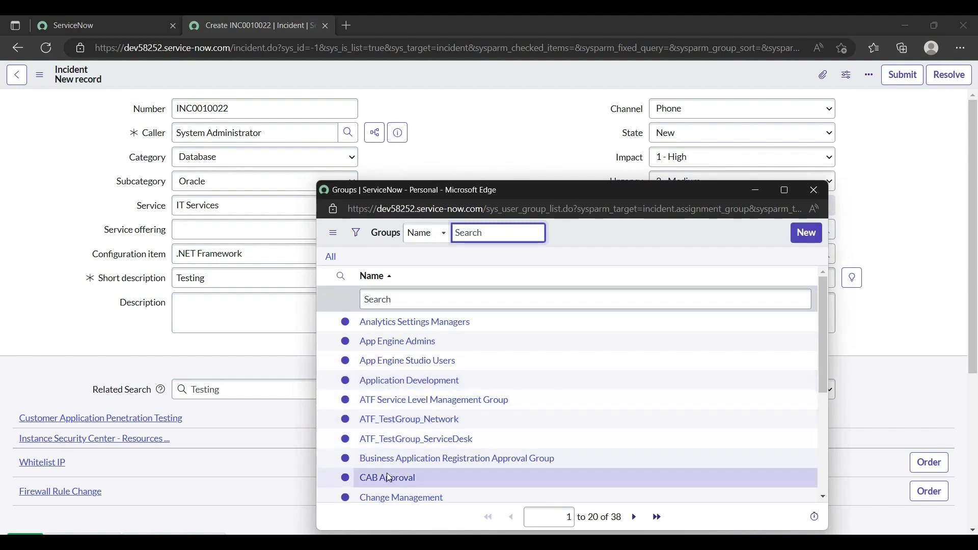
# - Set Assignment group to Help Desk, leave Assigned to empty, and submit INC0010022
pyautogui.scroll(-2, 388, 464)
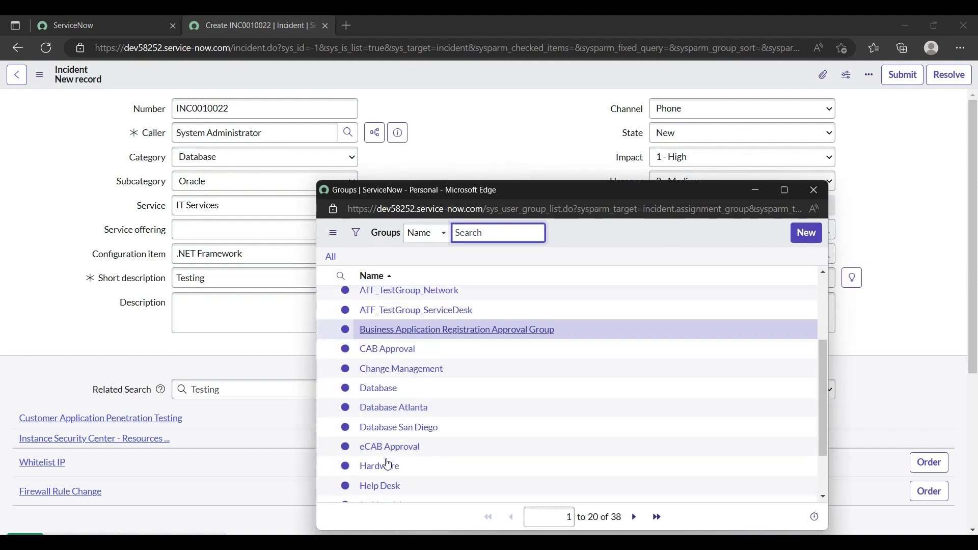
pyautogui.scroll(-2, 388, 465)
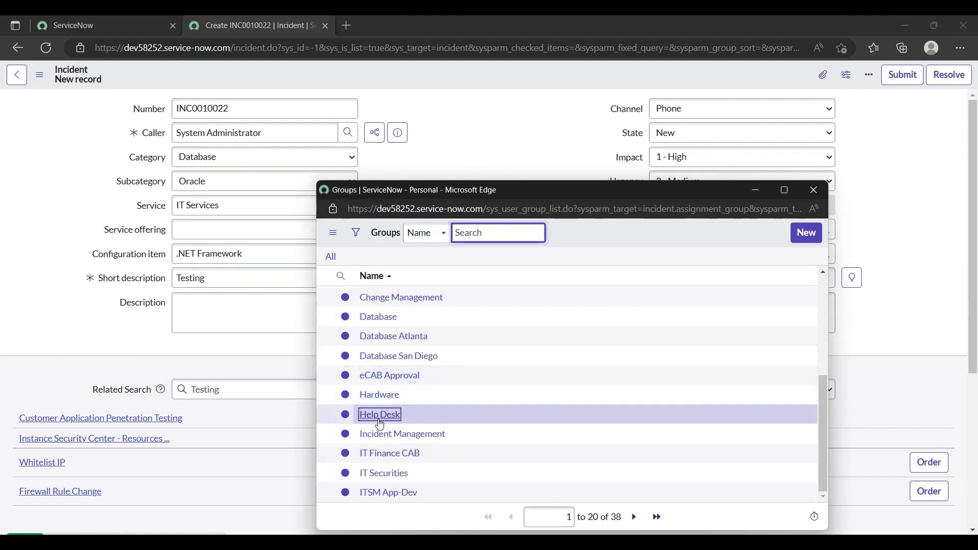
pyautogui.click(380, 421)
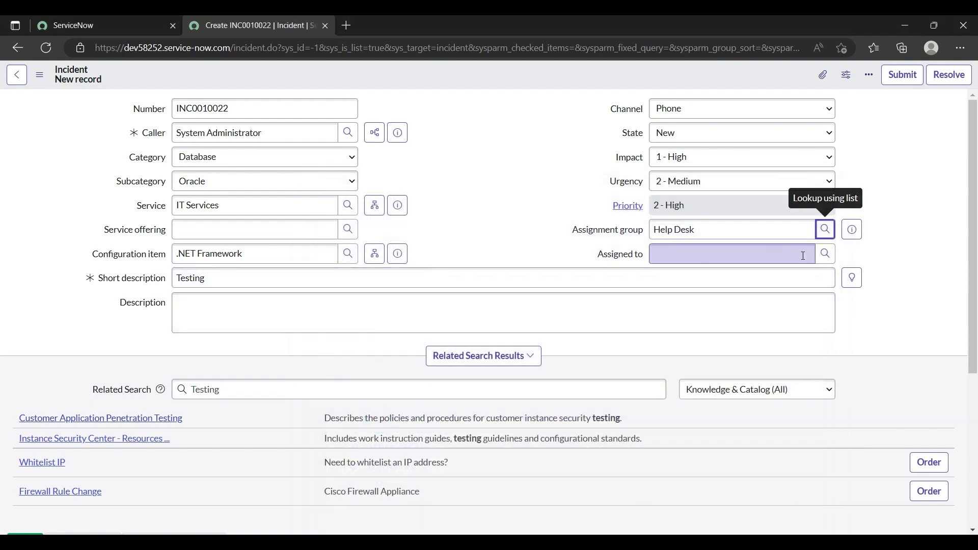
pyautogui.click(821, 260)
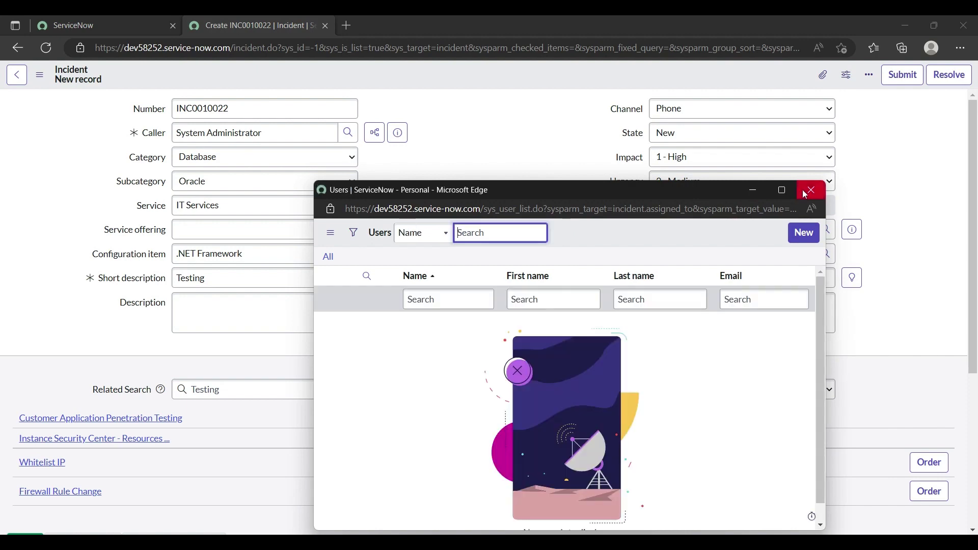
pyautogui.click(814, 196)
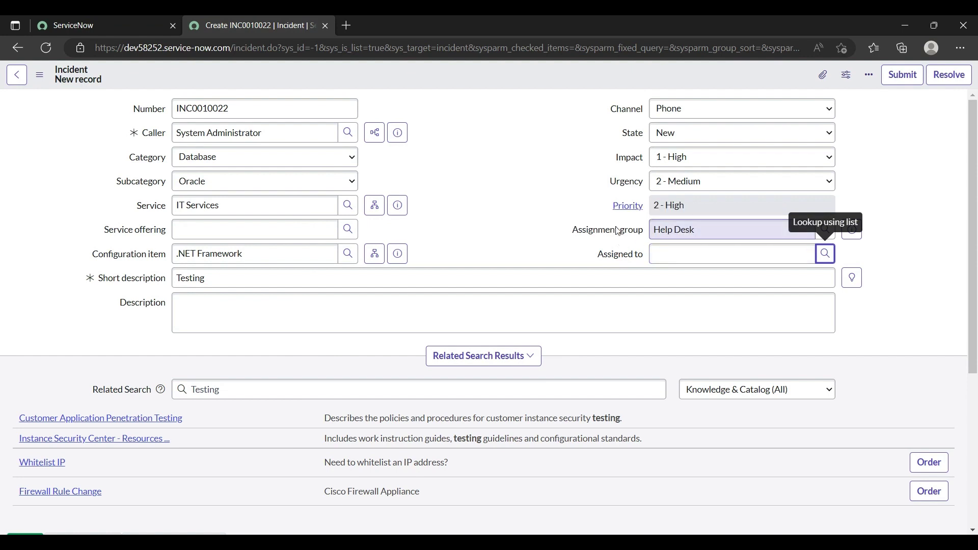
pyautogui.click(563, 212)
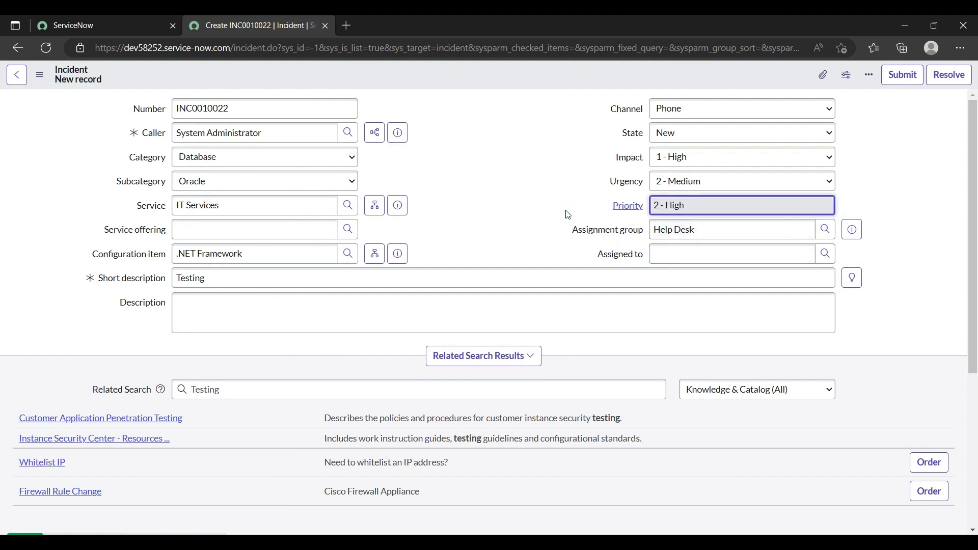
pyautogui.click(899, 77)
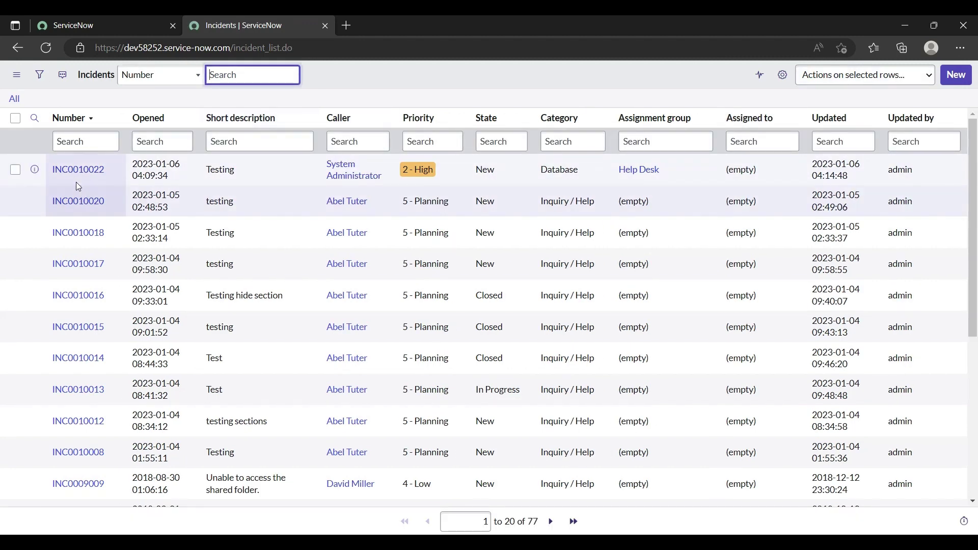
# - Open INC0010022 from the Incidents list in a new browser tab
pyautogui.middleClick(77, 175)
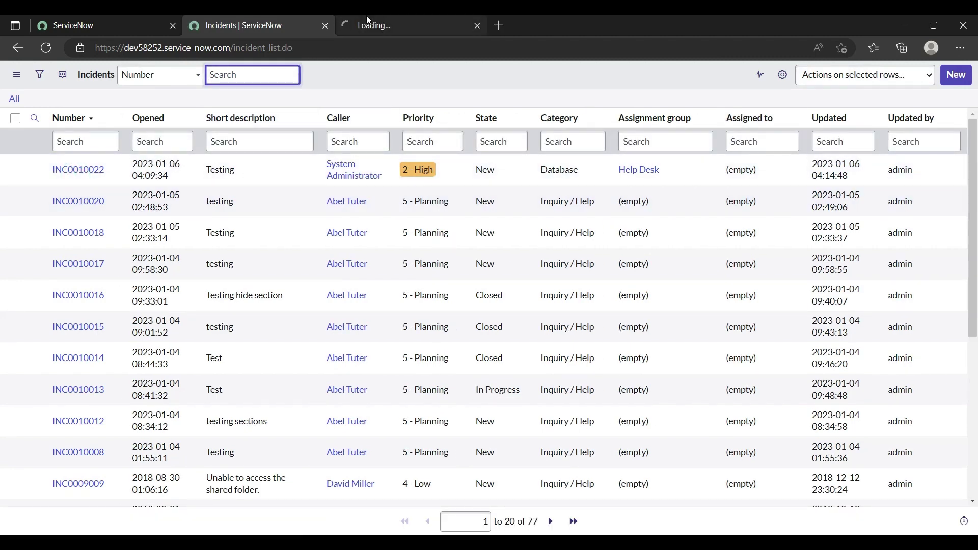
pyautogui.click(368, 23)
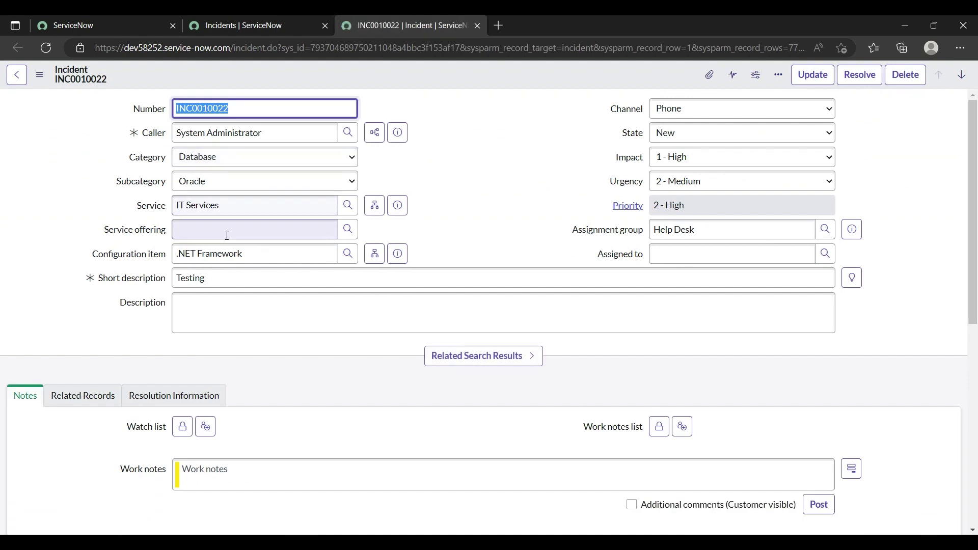
# - Check the activity log shows Impact 1 - High and Priority 2 - High, then begin a work note
pyautogui.scroll(-4, 563, 208)
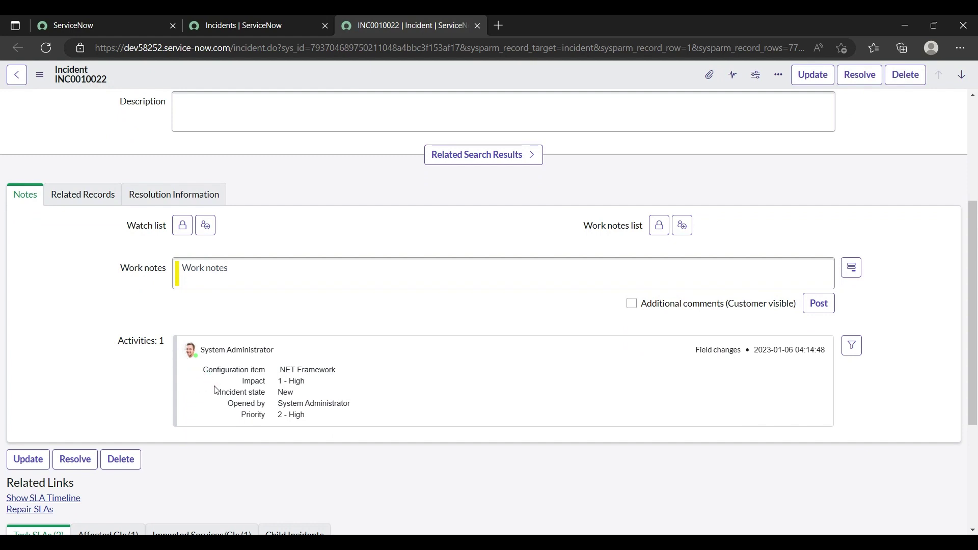
pyautogui.moveTo(217, 390); pyautogui.dragTo(349, 404)
pyautogui.tripleClick(240, 418)
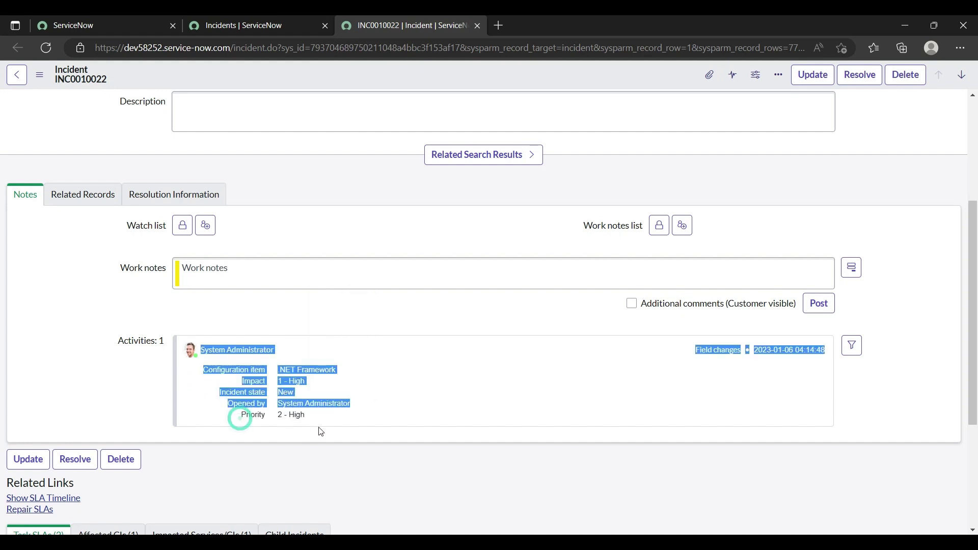
pyautogui.click(320, 422)
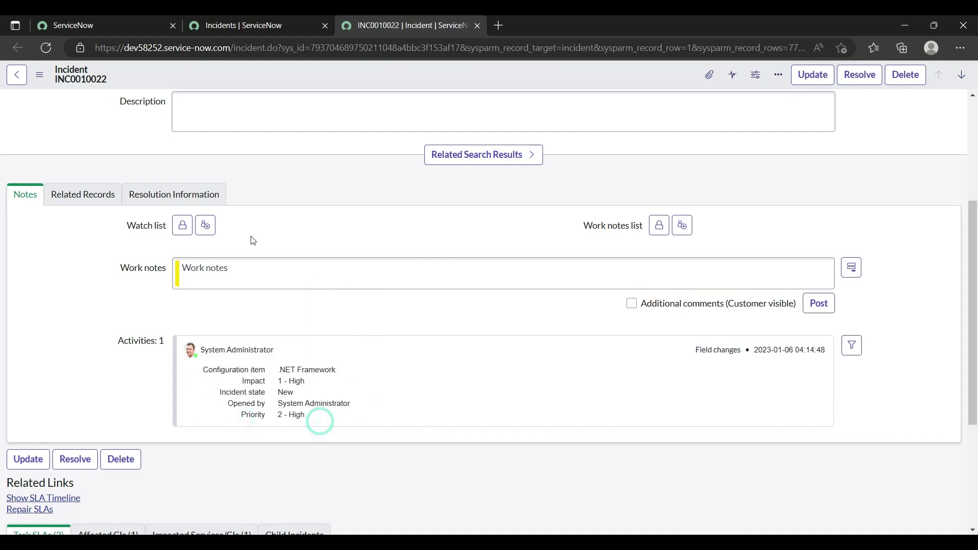
pyautogui.click(233, 269)
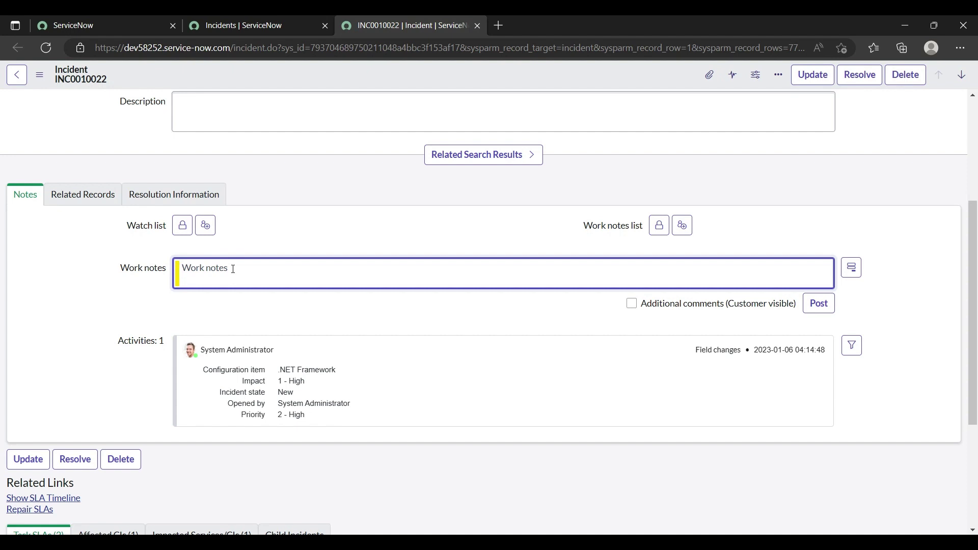
# - Post the work note 'Call me between 1-3pm' and confirm it in the activity log
pyautogui.write('Call me')
pyautogui.write('@')
pyautogui.press('BackSpace')
pyautogui.write('between 1-3pm')
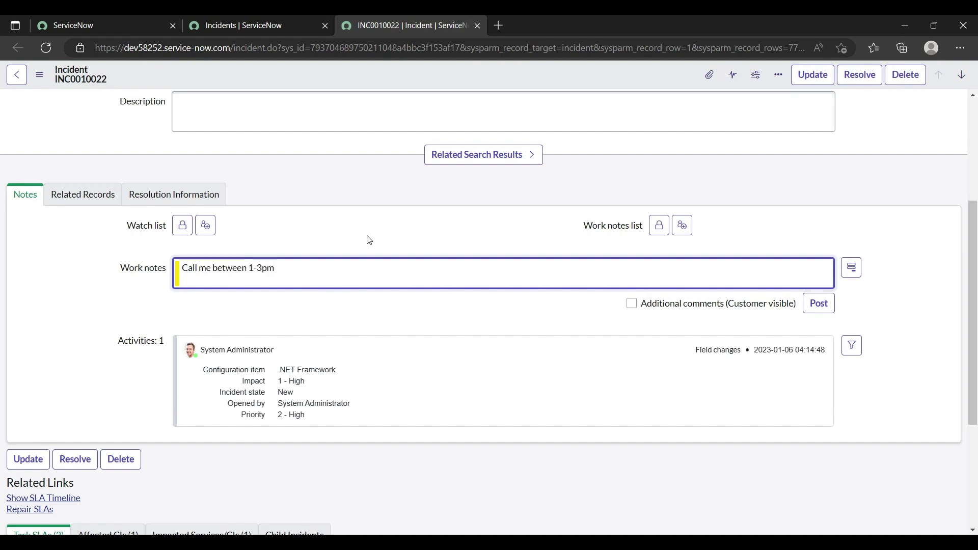
pyautogui.click(812, 308)
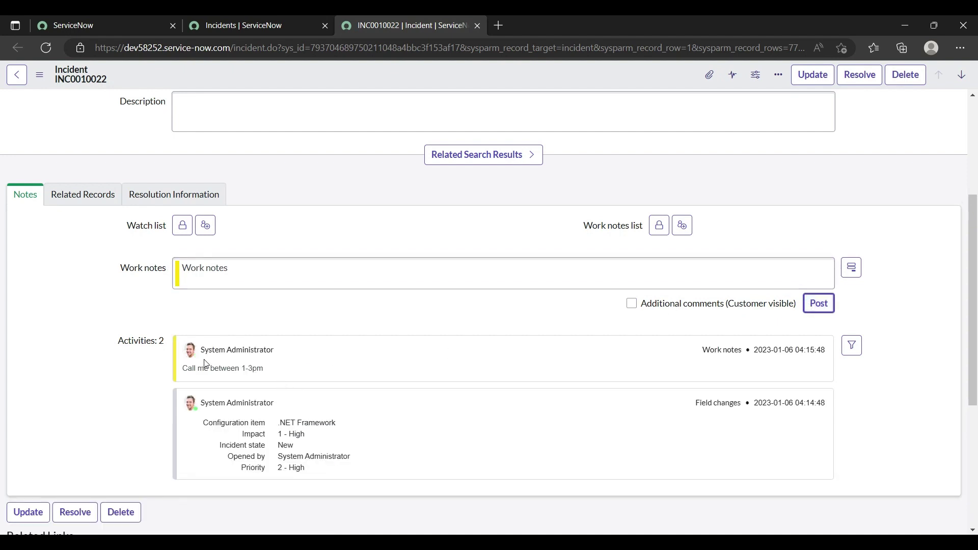
pyautogui.moveTo(184, 370); pyautogui.dragTo(271, 375)
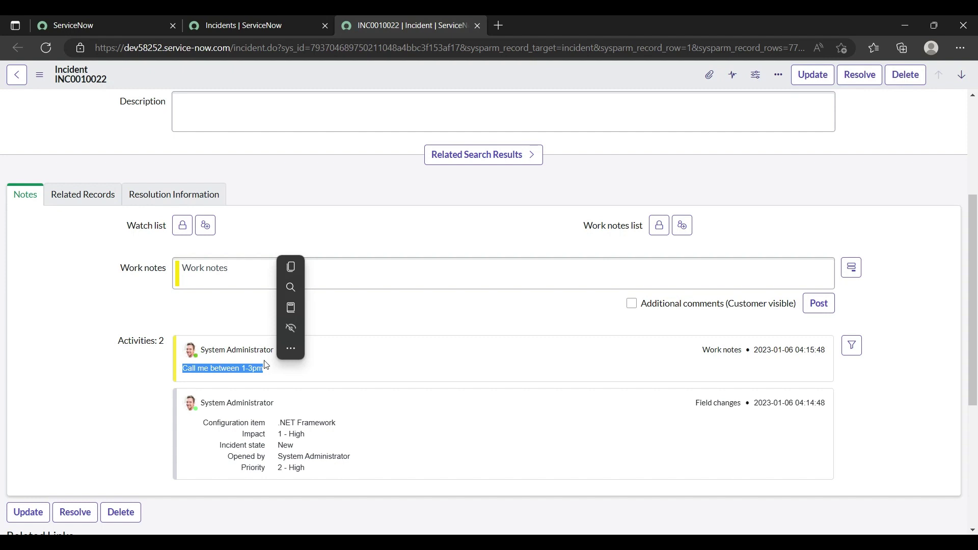
pyautogui.click(206, 280)
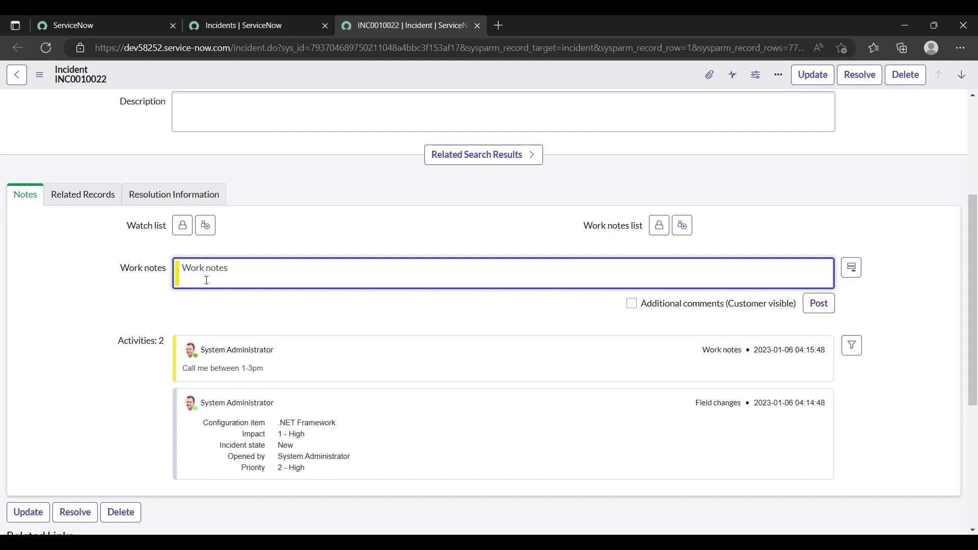
pyautogui.scroll(-5, 207, 280)
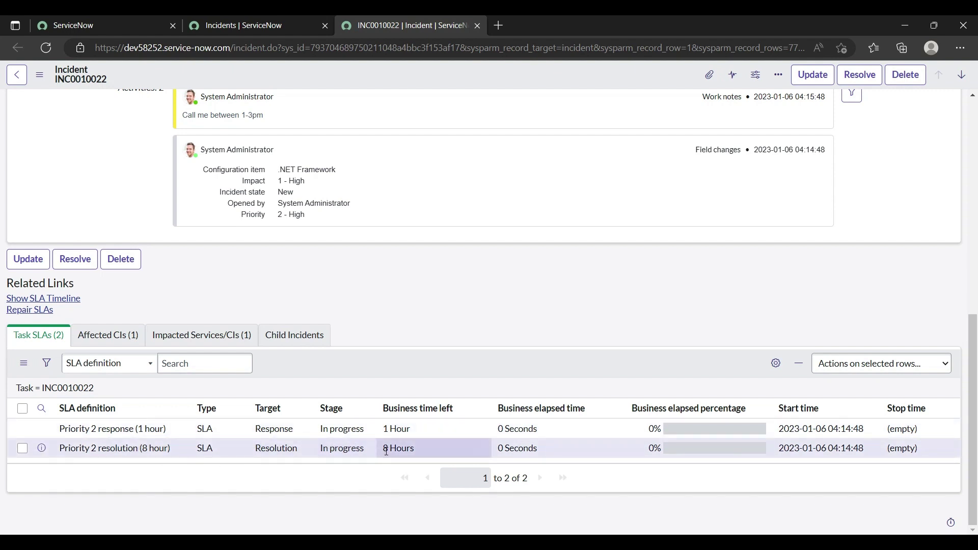
# - Confirm the SLAs show 1 Hour response and 8 Hours resolution time left
pyautogui.moveTo(386, 451); pyautogui.dragTo(413, 450)
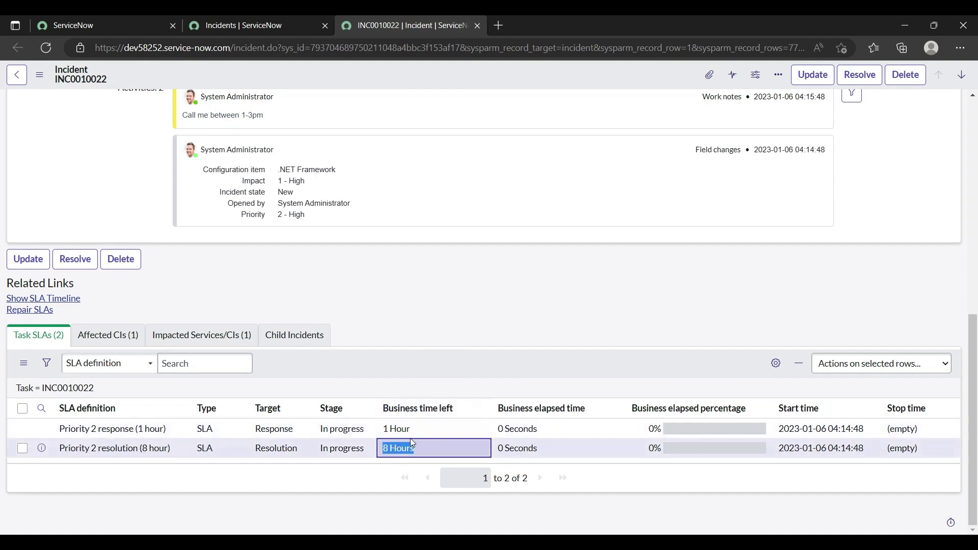
pyautogui.moveTo(416, 426); pyautogui.dragTo(381, 427)
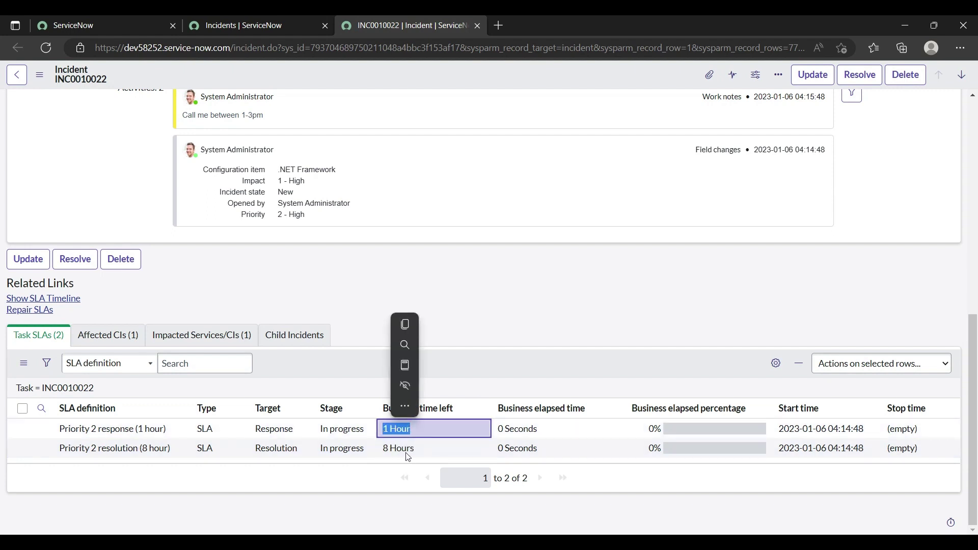
pyautogui.click(405, 406)
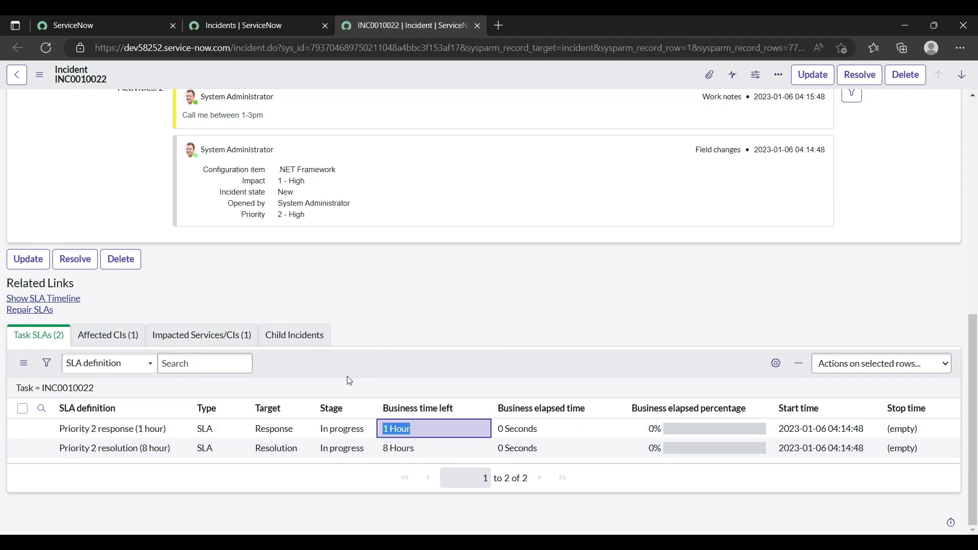
pyautogui.click(348, 377)
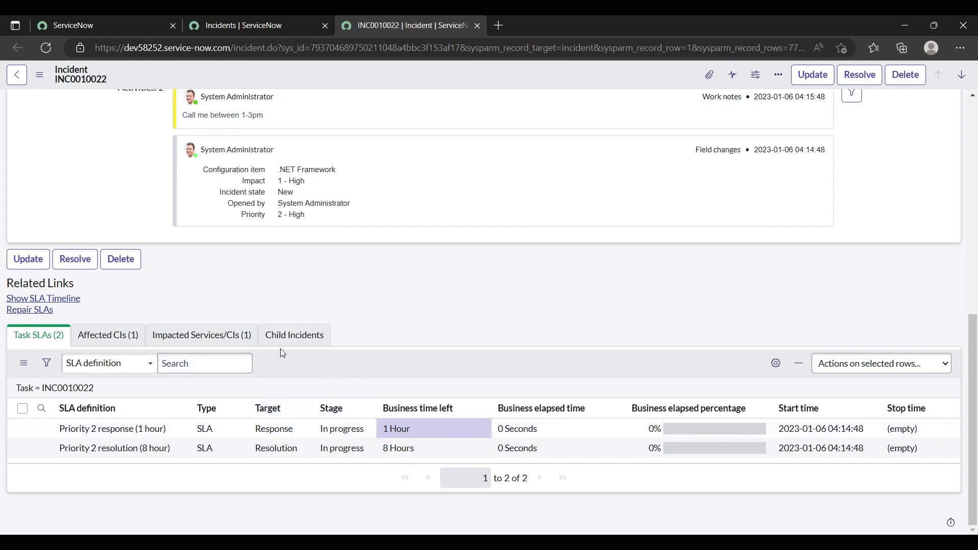
pyautogui.scroll(10, 282, 353)
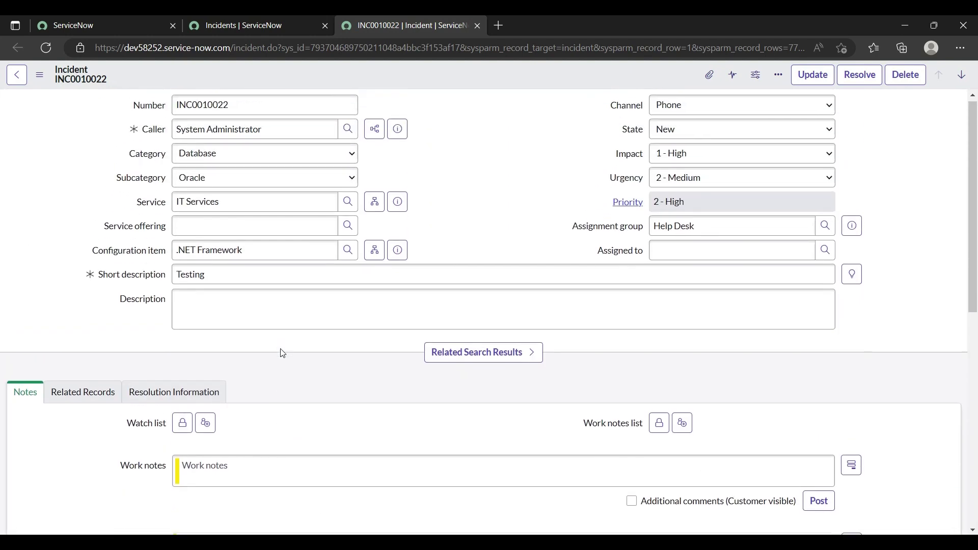